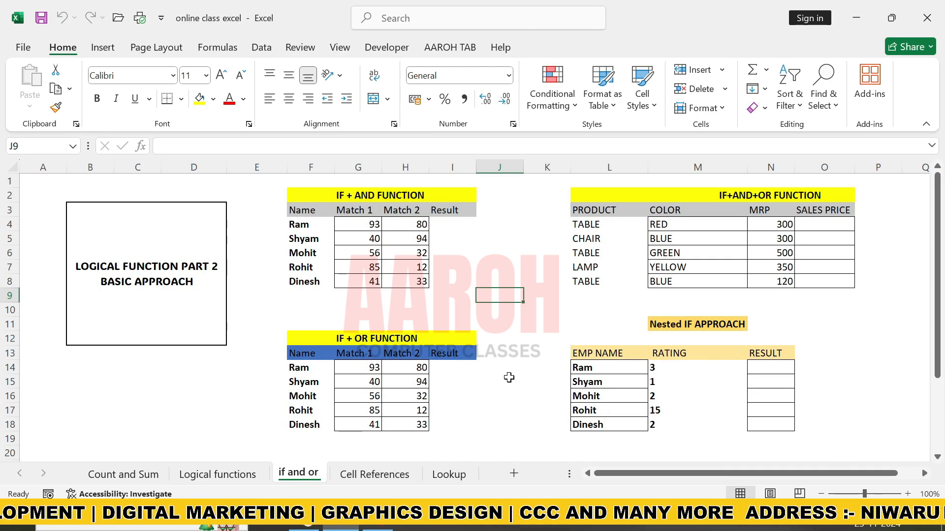
- Review the Comparison Operator reference table below the exercises on the "if and or" sheet
{"action": "scroll", "coordinate": [508, 377], "scroll_direction": "down", "scroll_amount": 4}
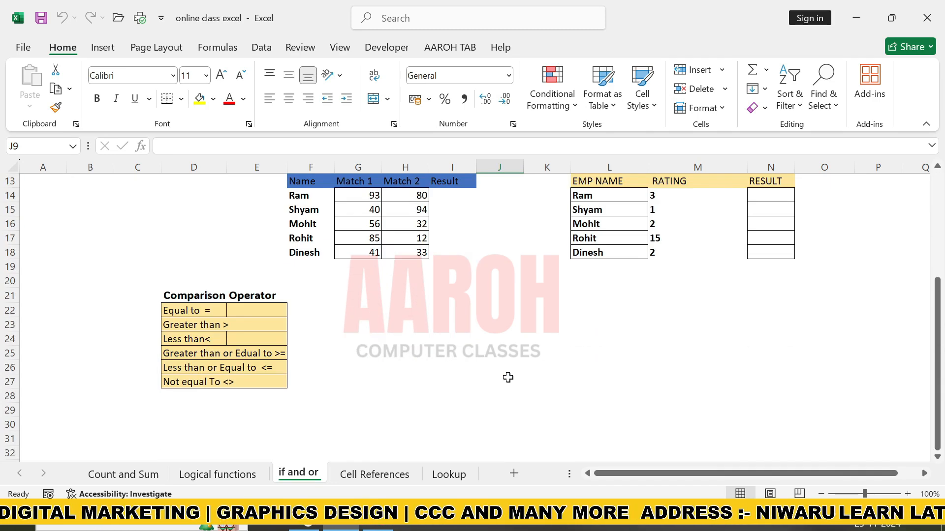
{"action": "left_click_drag", "start_coordinate": [171, 298], "coordinate": [261, 382]}
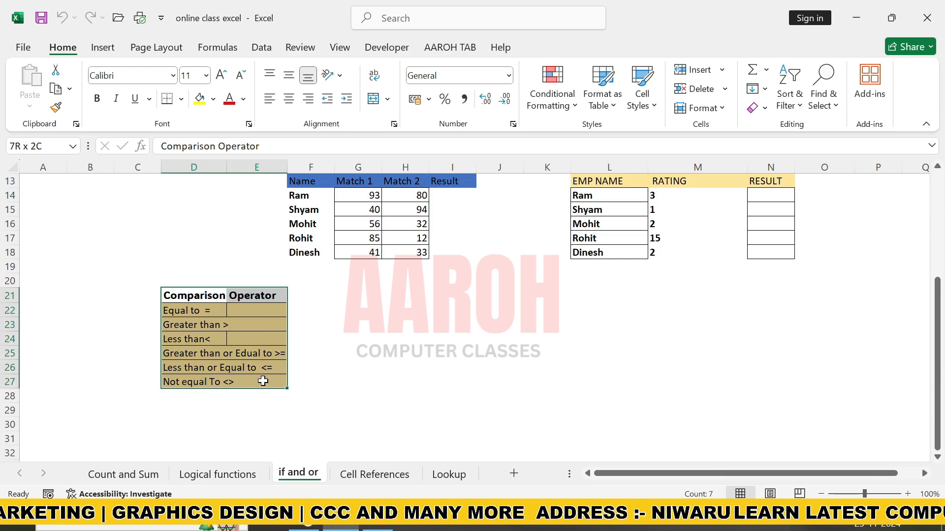
{"action": "scroll", "coordinate": [337, 379], "scroll_direction": "up", "scroll_amount": 3, "text": "ctrl"}
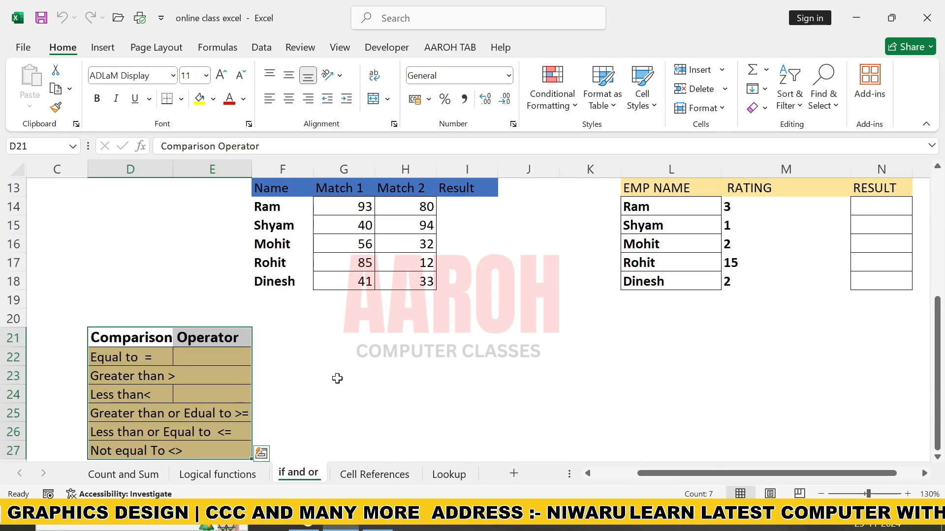
{"action": "scroll", "coordinate": [338, 379], "scroll_direction": "down", "scroll_amount": 2}
{"action": "left_click", "coordinate": [335, 328]}
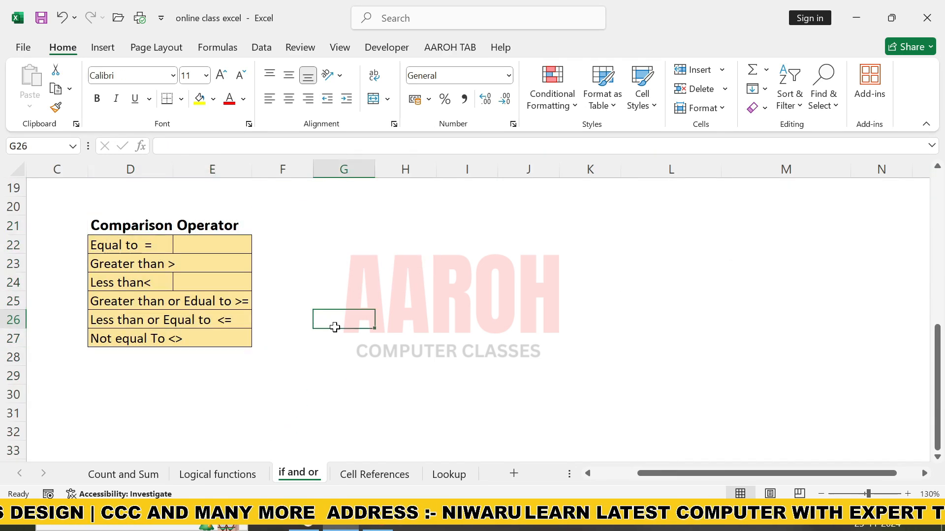
{"action": "left_click", "coordinate": [198, 249]}
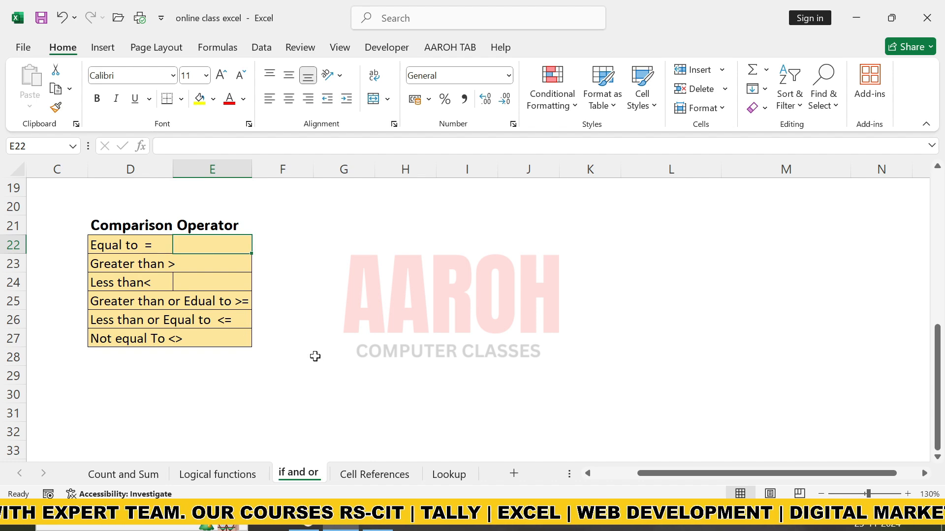
- Examine the Match 1 and Match 2 scores and the Result cell in the first row of the IF + AND FUNCTION table
{"action": "scroll", "coordinate": [315, 356], "scroll_direction": "up", "scroll_amount": 6}
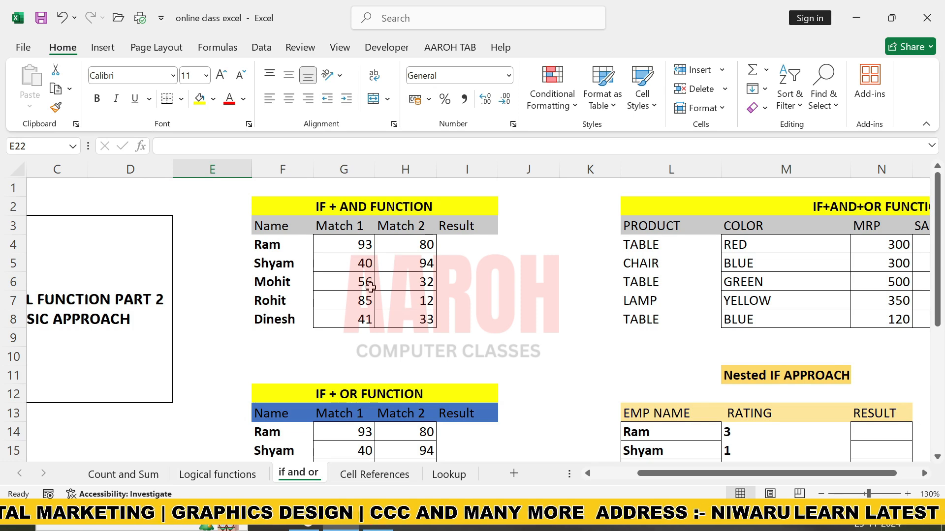
{"action": "left_click", "coordinate": [455, 247]}
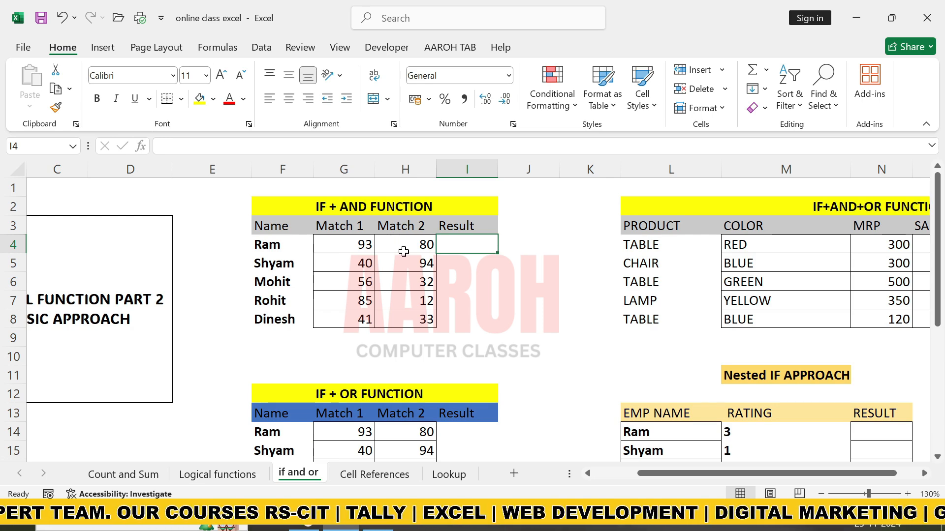
{"action": "left_click", "coordinate": [355, 244]}
{"action": "left_click", "coordinate": [385, 245]}
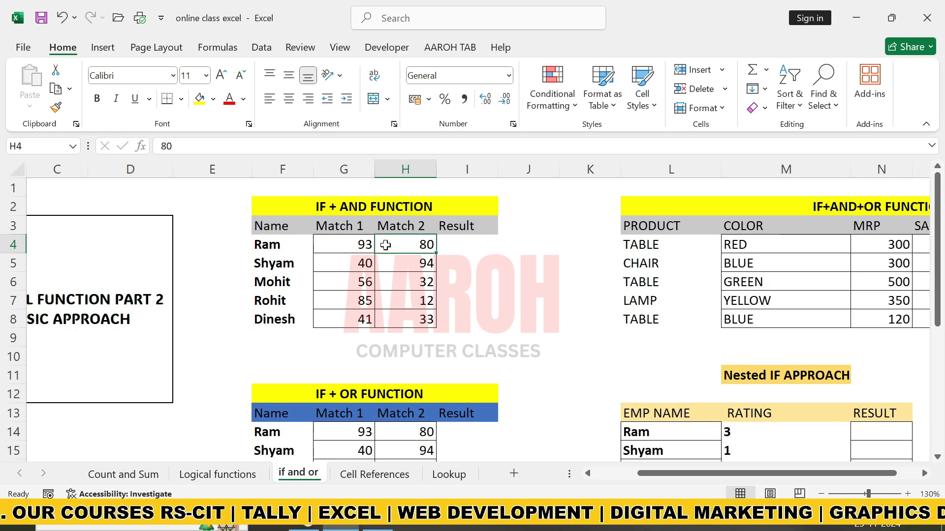
{"action": "left_click", "coordinate": [365, 245]}
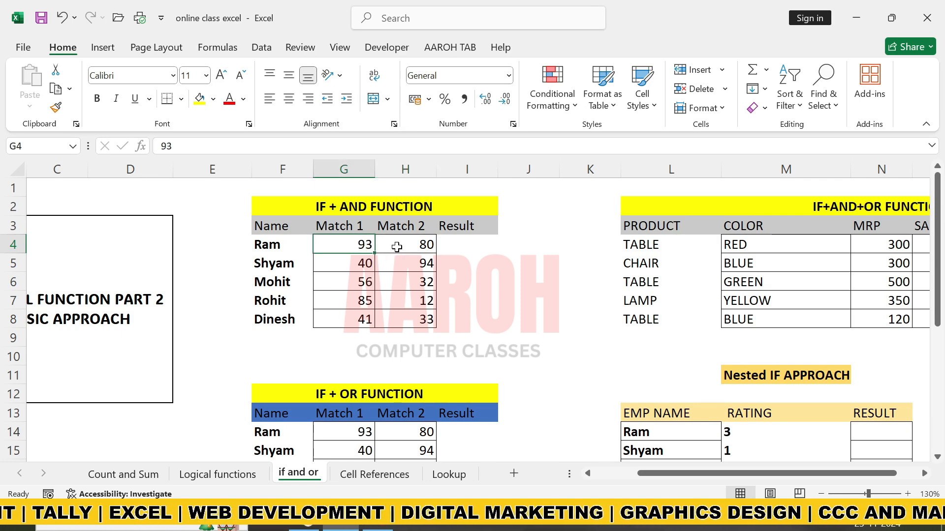
{"action": "left_click", "coordinate": [397, 247]}
{"action": "left_click", "coordinate": [458, 246]}
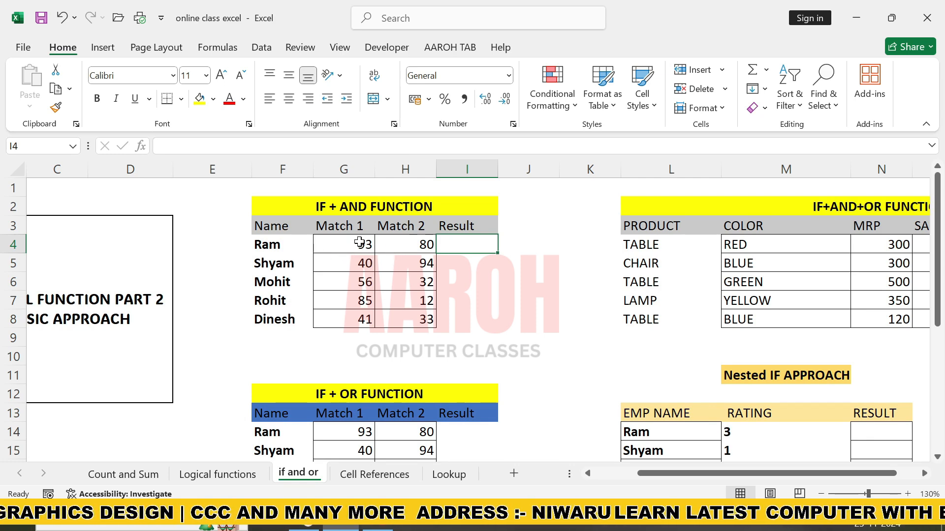
- Start a formula in Result cell I4 with an IF function and an AND function as its logical test
{"action": "double_click", "coordinate": [455, 245]}
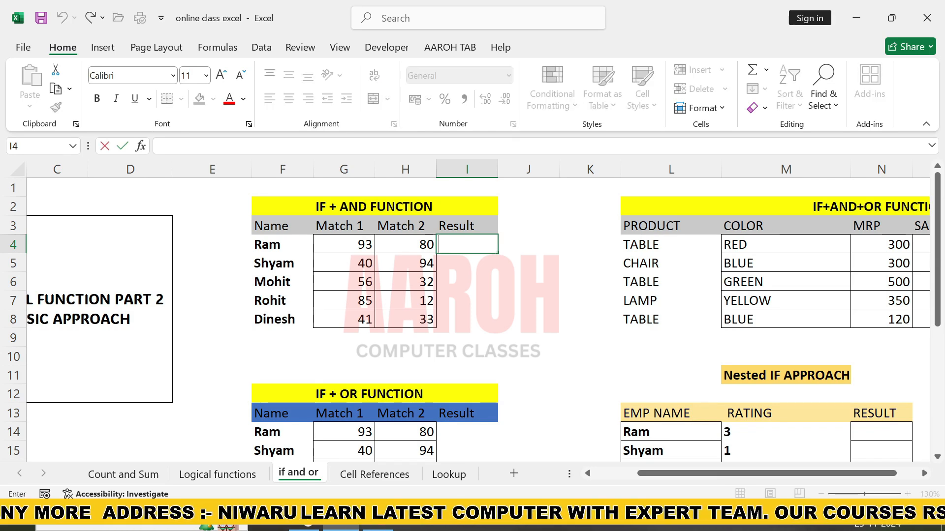
{"action": "type", "text": "="}
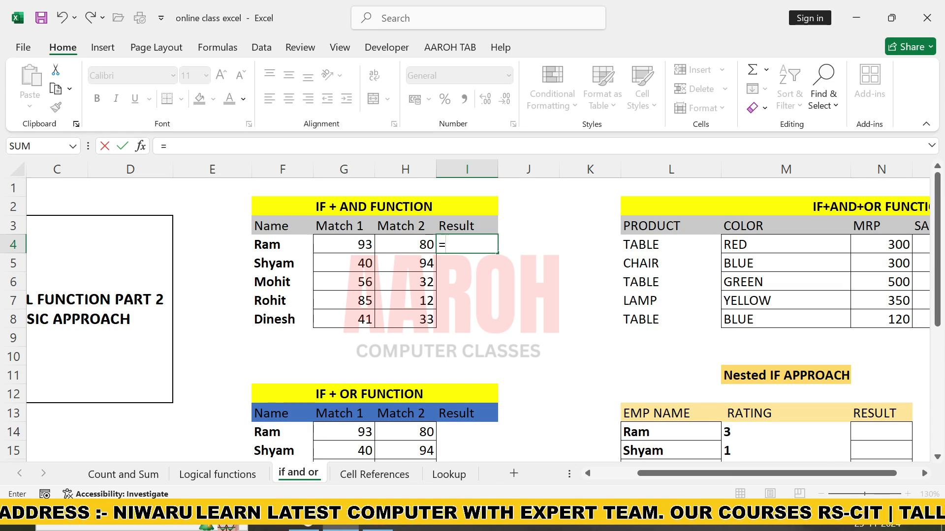
{"action": "type", "text": "if"}
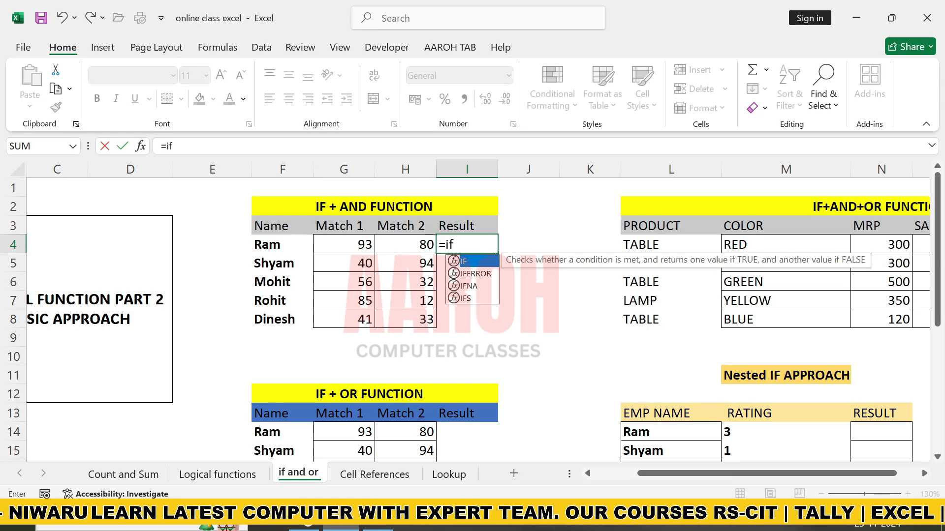
{"action": "key", "text": "Tab"}
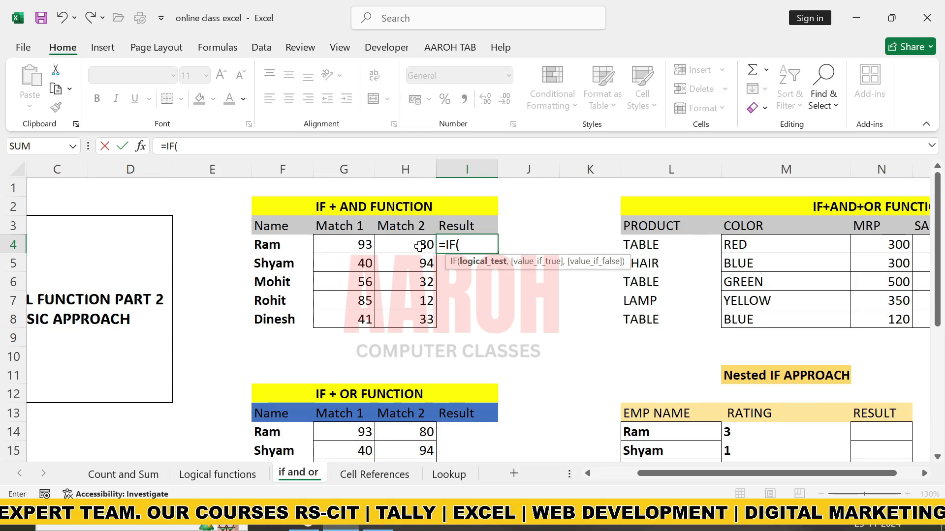
{"action": "type", "text": "and"}
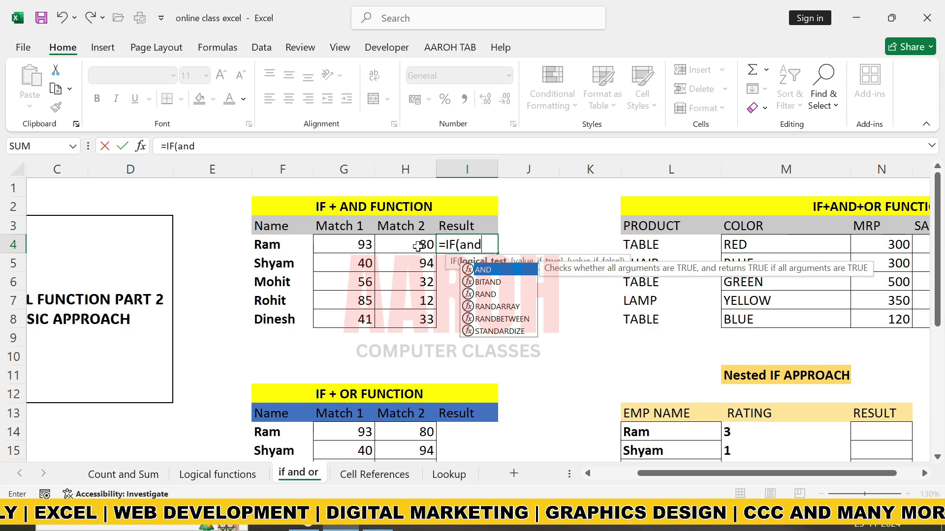
{"action": "key", "text": "Tab"}
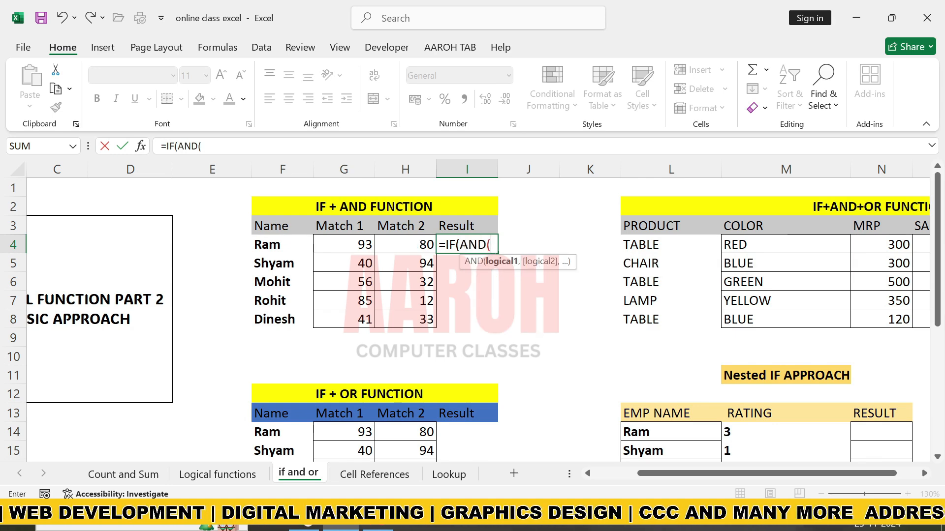
{"action": "type", "text": "and"}
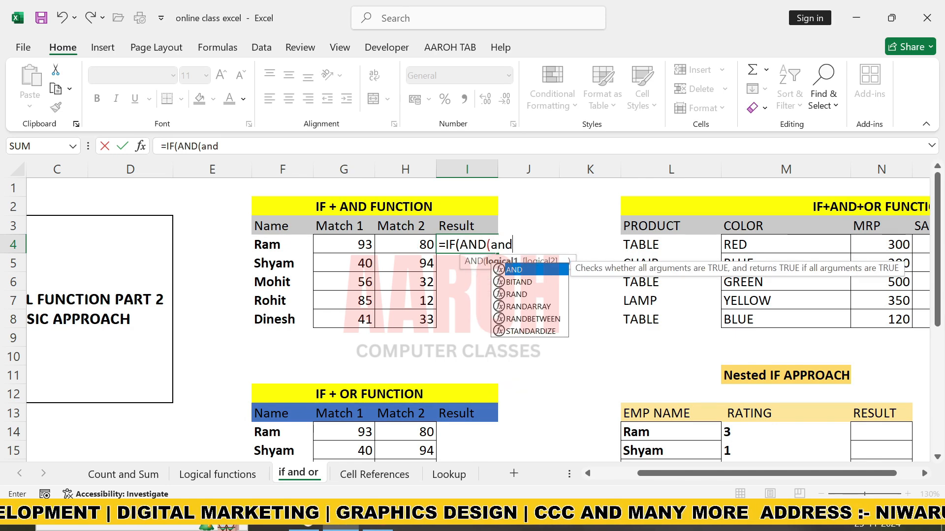
{"action": "key", "text": "BackSpace"}
{"action": "key", "text": "BackSpace"}
{"action": "key", "text": "BackSpace"}
{"action": "key", "text": "BackSpace"}
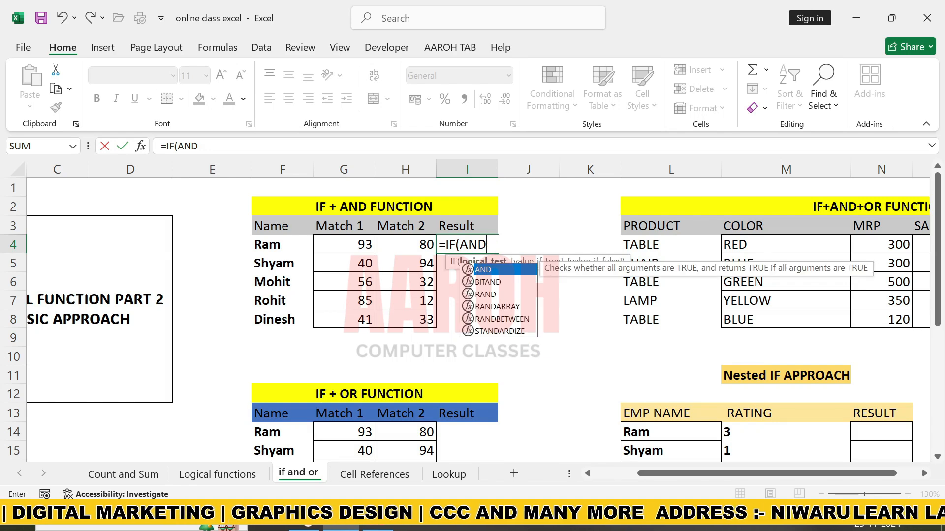
{"action": "key", "text": "Tab"}
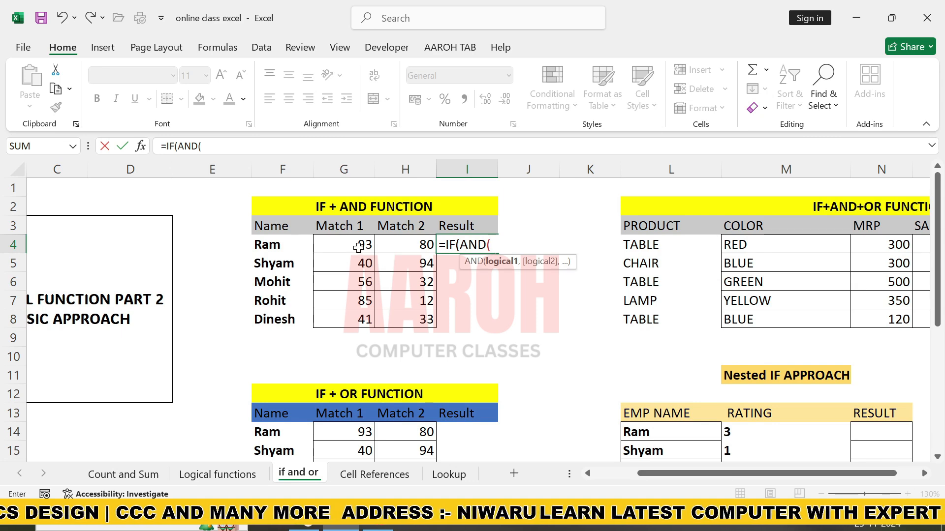
- Add the conditions G4>=60 and H4>=90 to the AND function in I4 and close its bracket
{"action": "left_click", "coordinate": [359, 247]}
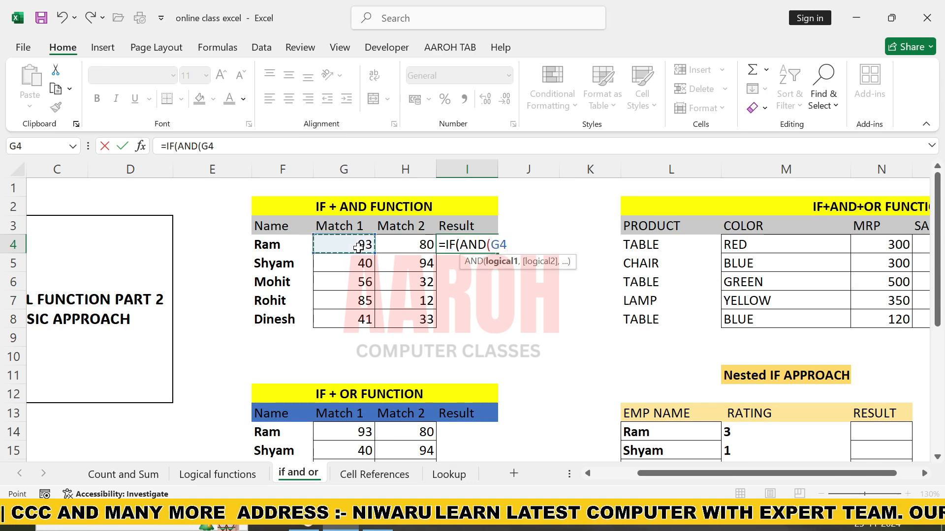
{"action": "type", "text": ">"}
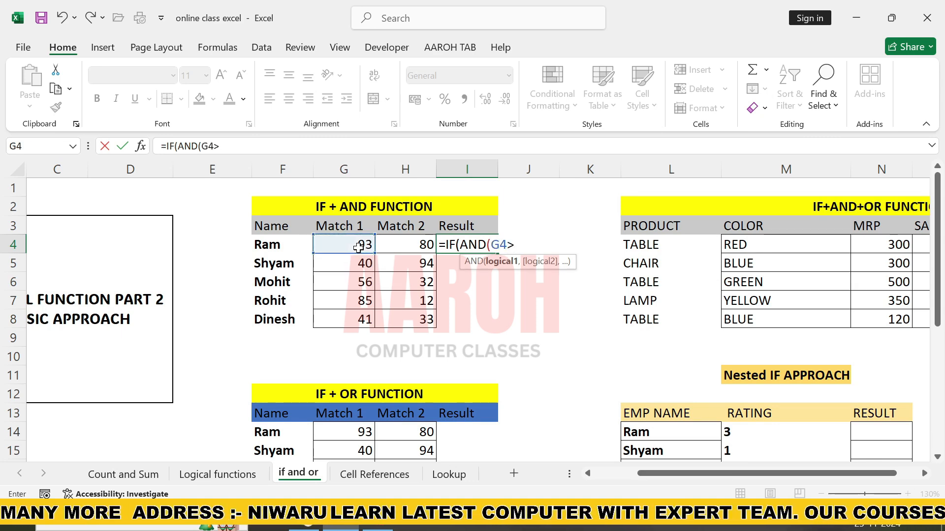
{"action": "type", "text": "=60"}
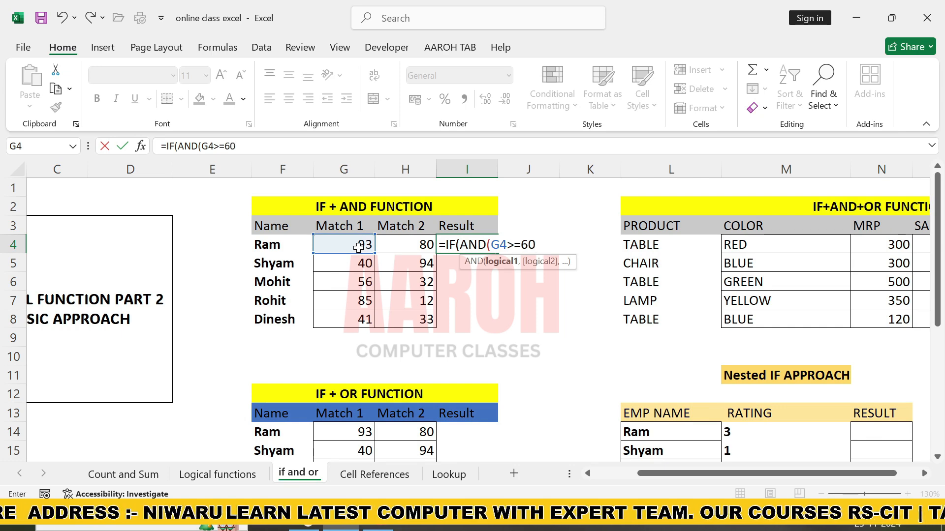
{"action": "type", "text": ","}
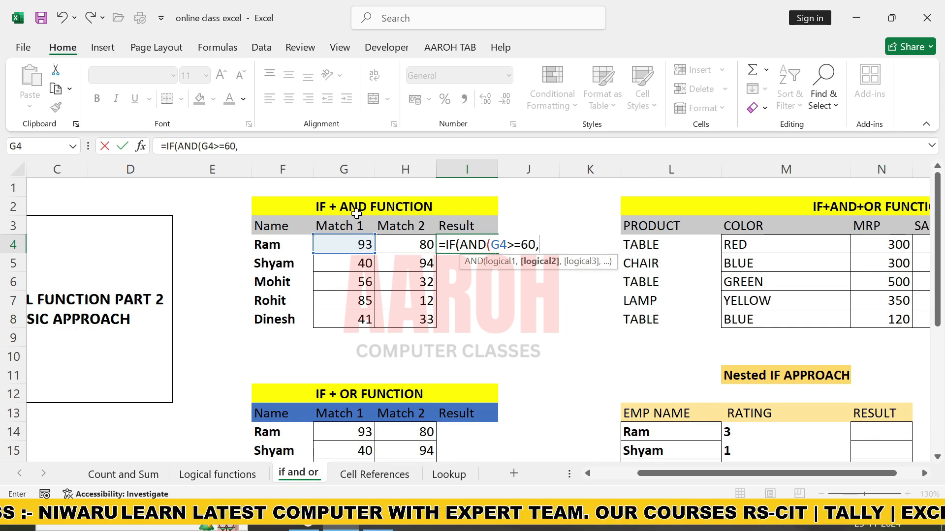
{"action": "left_click", "coordinate": [399, 240]}
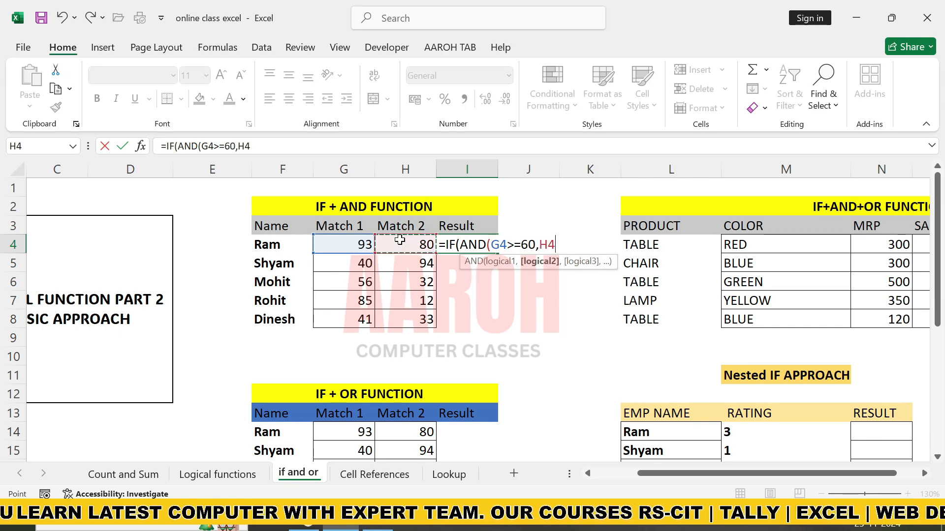
{"action": "type", "text": ">"}
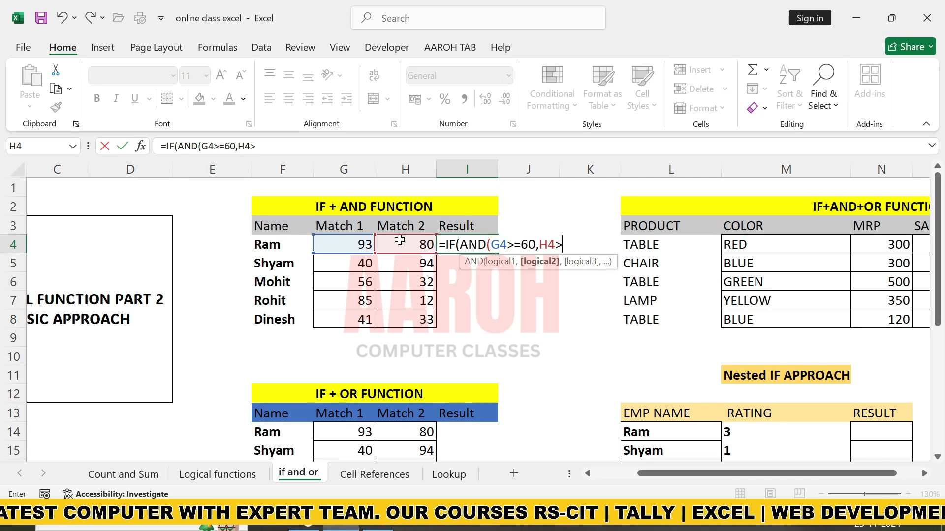
{"action": "type", "text": "=90"}
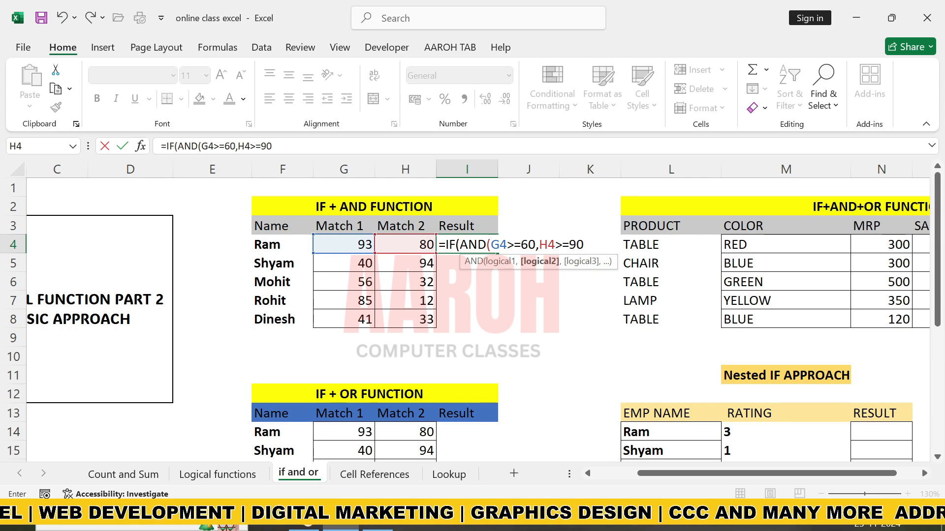
{"action": "type", "text": ")"}
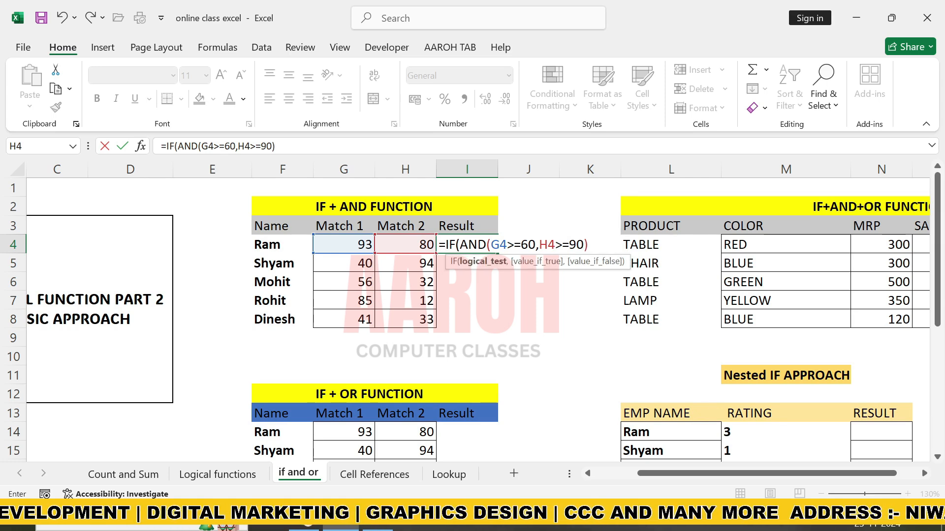
- Complete the IF formula in I4 with "pass" as the true value and "fail" as the false value, and enter it
{"action": "type", "text": ",\""}
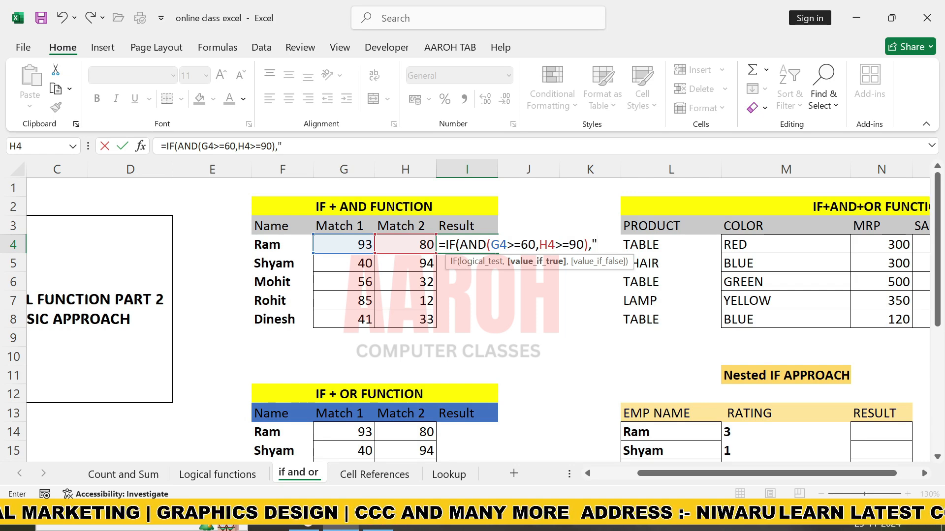
{"action": "type", "text": "pass\""}
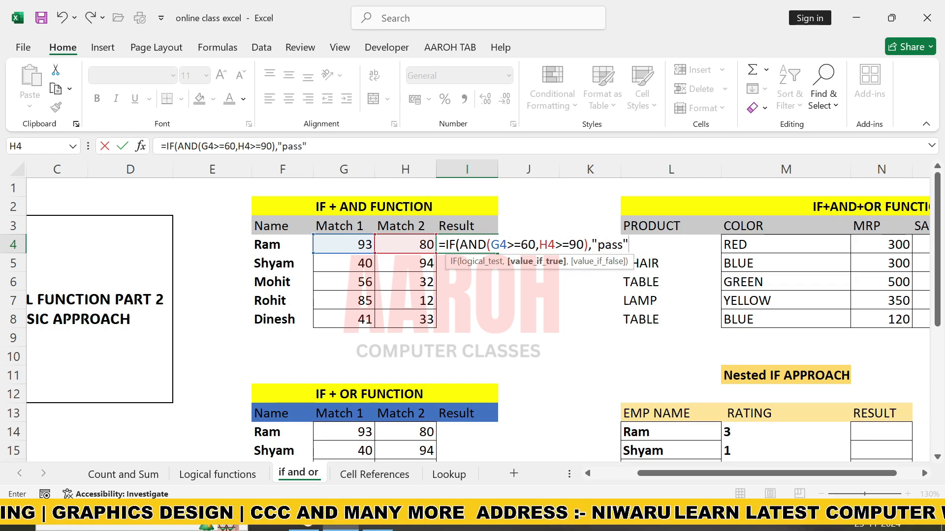
{"action": "type", "text": ",\""}
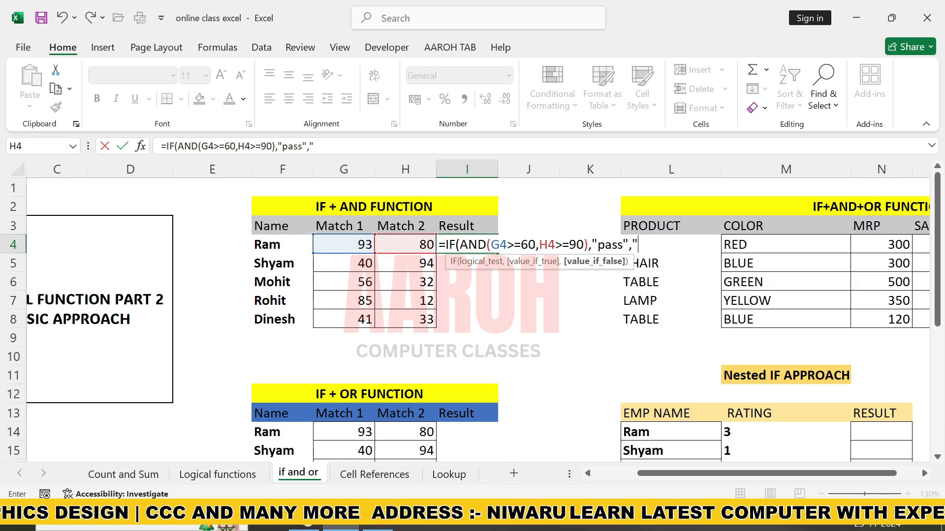
{"action": "type", "text": "fail"}
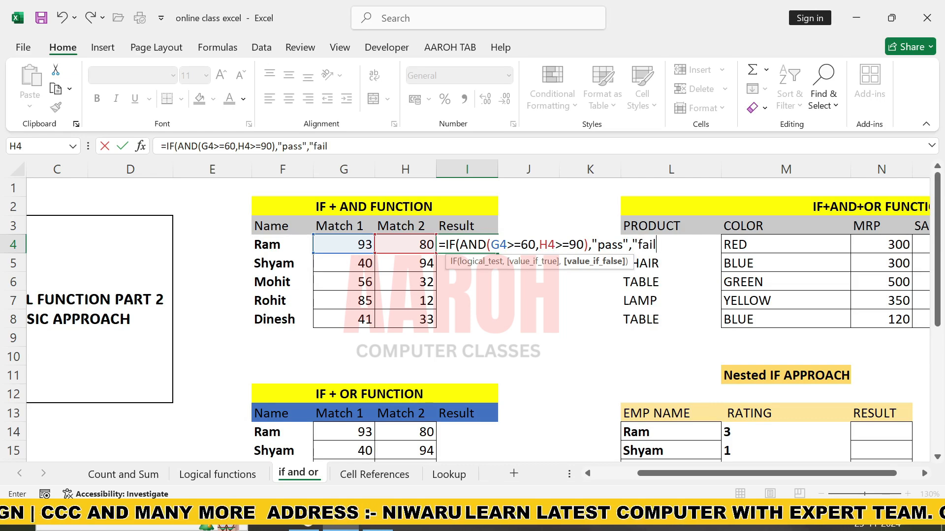
{"action": "type", "text": "\")"}
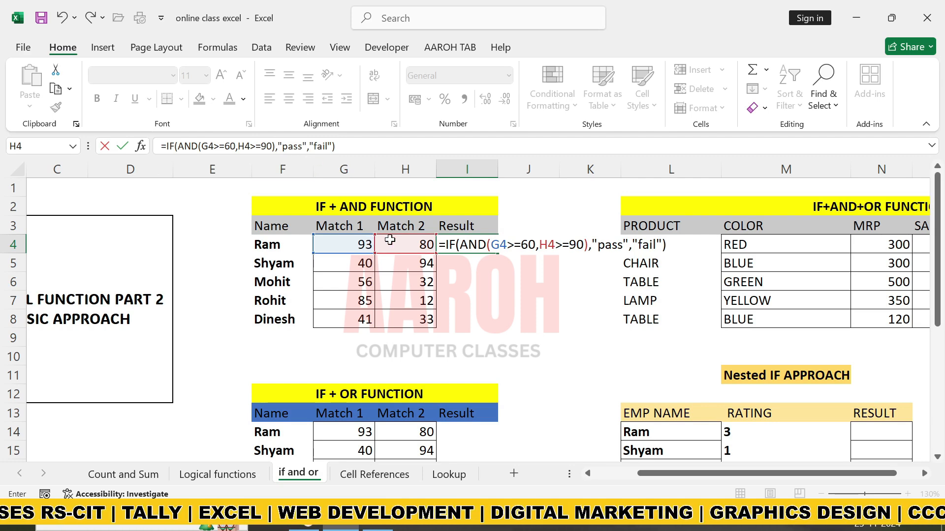
{"action": "key", "text": "Return"}
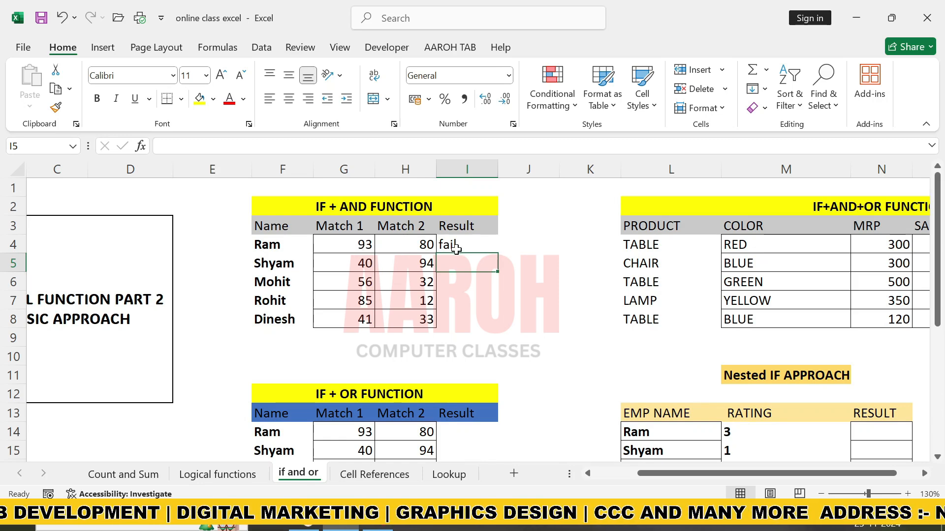
- Fill the Result formula from I4 down through I8 in the IF + AND FUNCTION table
{"action": "left_click", "coordinate": [453, 245]}
{"action": "left_click_drag", "start_coordinate": [499, 254], "coordinate": [490, 328]}
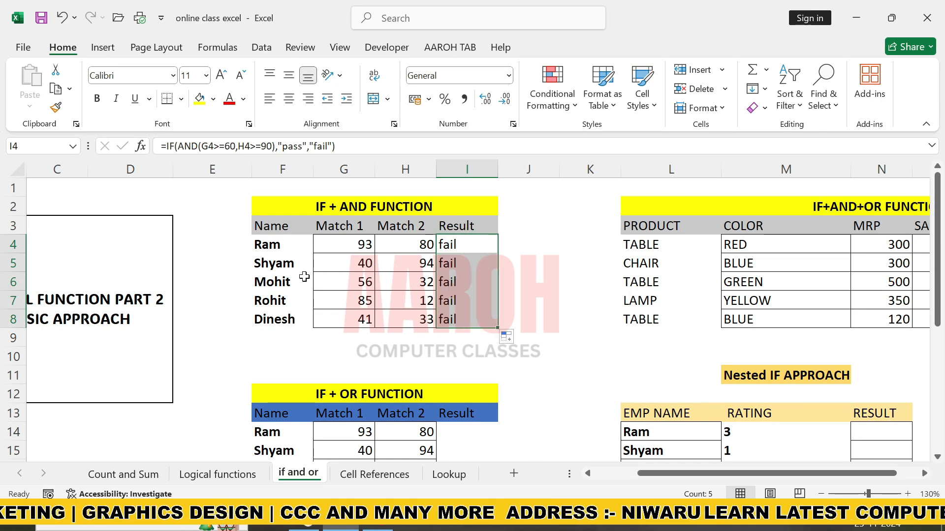
{"action": "left_click", "coordinate": [337, 265]}
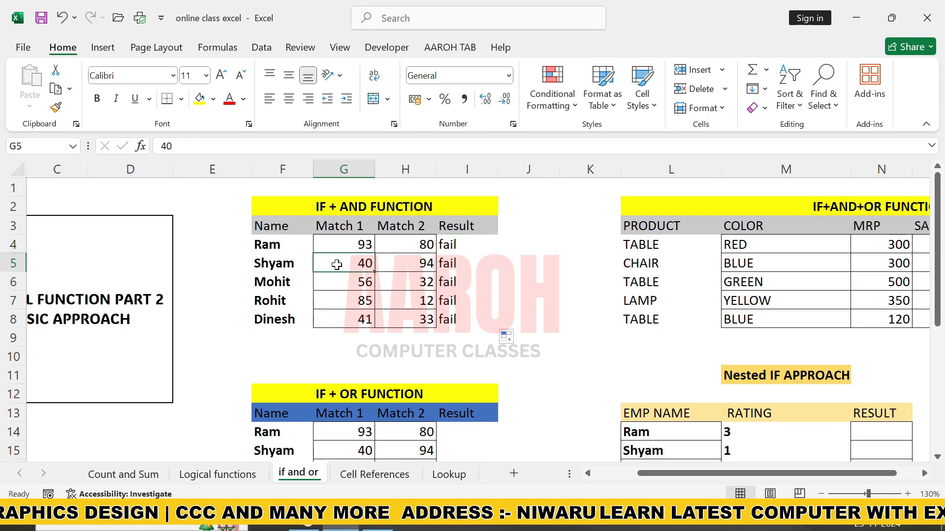
- Try 55 and then enter 65 as the Match 1 score in G5, and inspect the Result formula in I5
{"action": "type", "text": "55"}
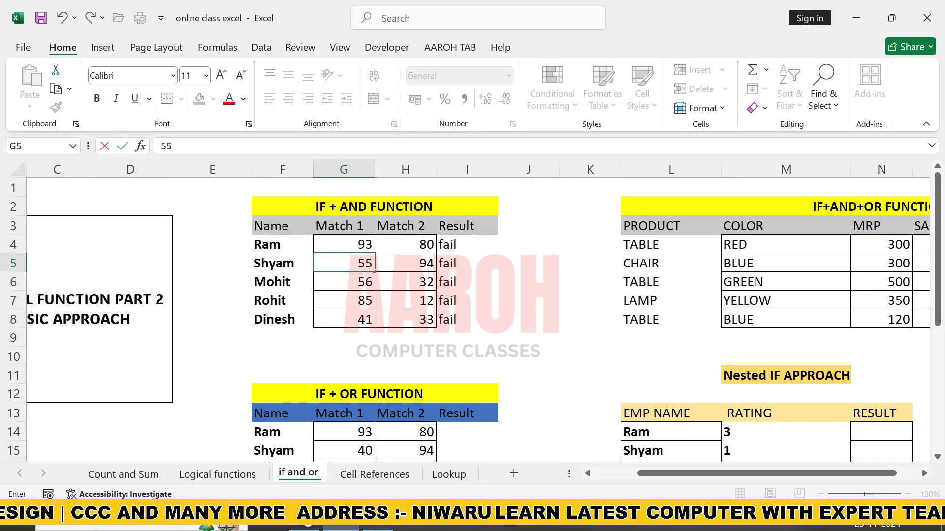
{"action": "key", "text": "Return"}
{"action": "left_click", "coordinate": [364, 266]}
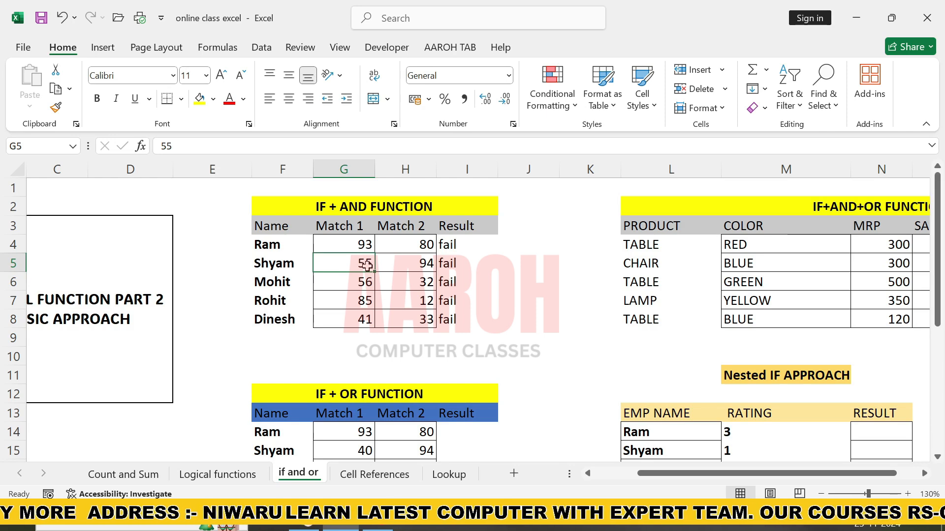
{"action": "type", "text": "65"}
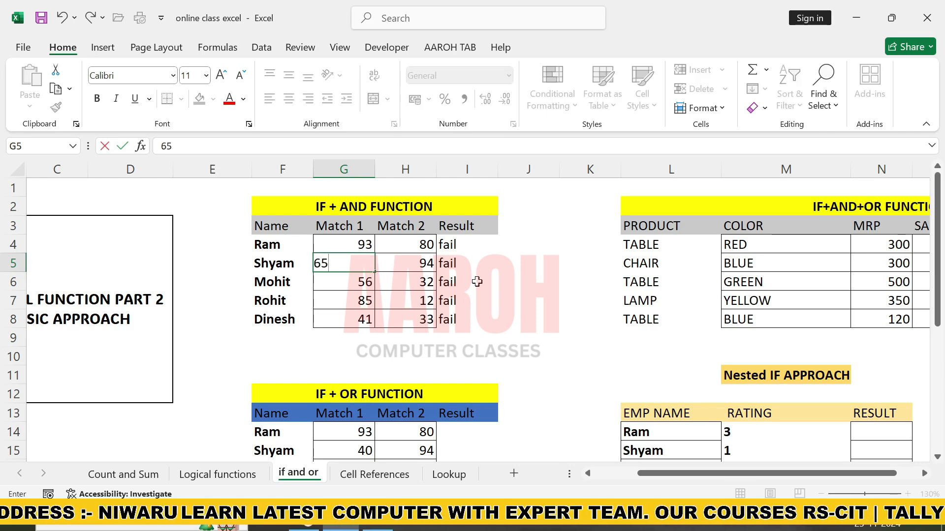
{"action": "key", "text": "Return"}
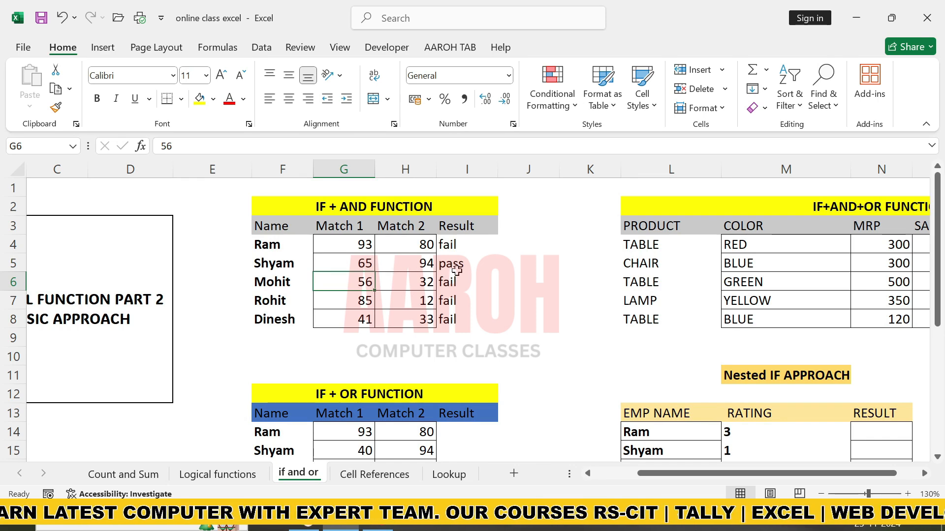
{"action": "double_click", "coordinate": [453, 268]}
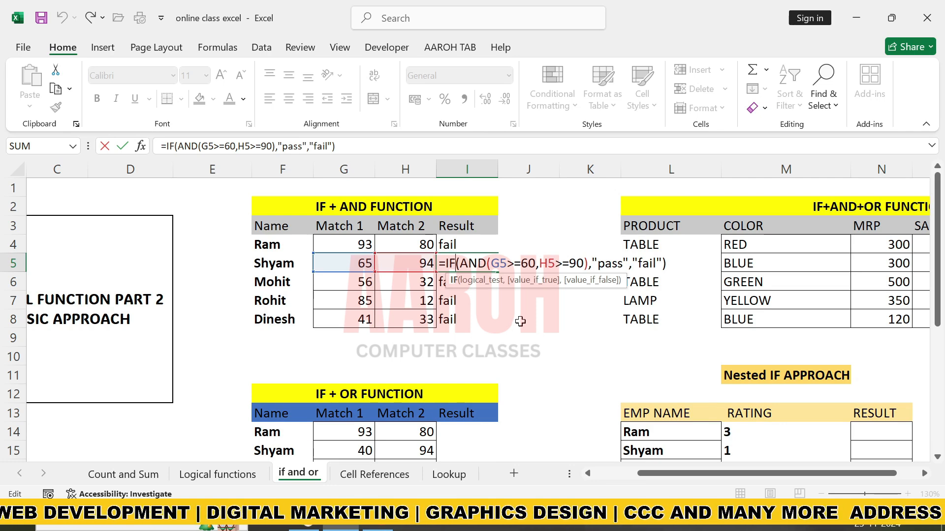
{"action": "key", "text": "Return"}
- Start a formula in Result cell I14 of the IF + OR FUNCTION table with IF and an OR function as its logical test
{"action": "scroll", "coordinate": [521, 321], "scroll_direction": "down", "scroll_amount": 3}
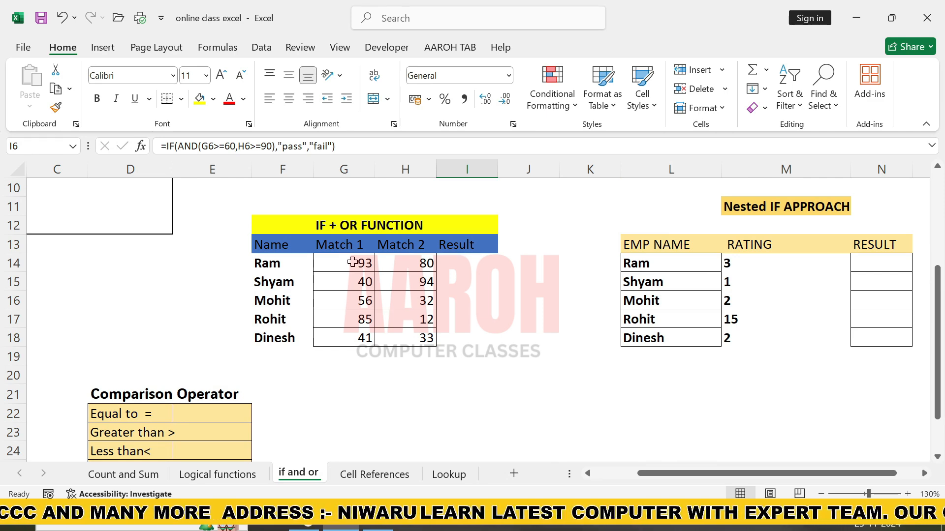
{"action": "left_click", "coordinate": [473, 263]}
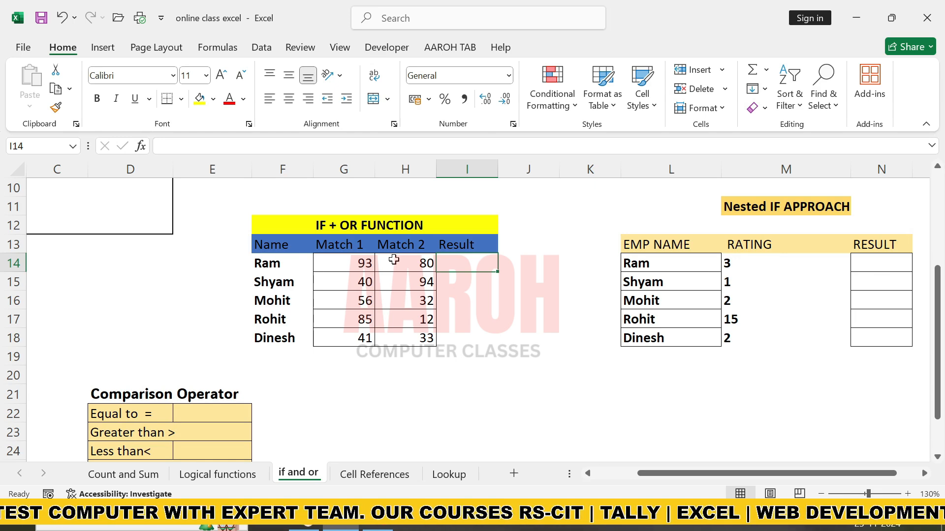
{"action": "type", "text": "-"}
{"action": "key", "text": "BackSpace"}
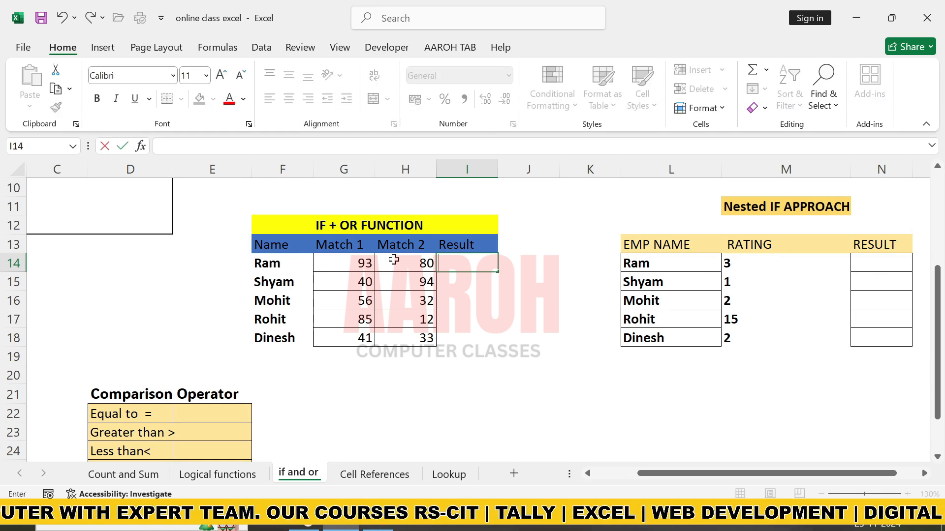
{"action": "type", "text": "="}
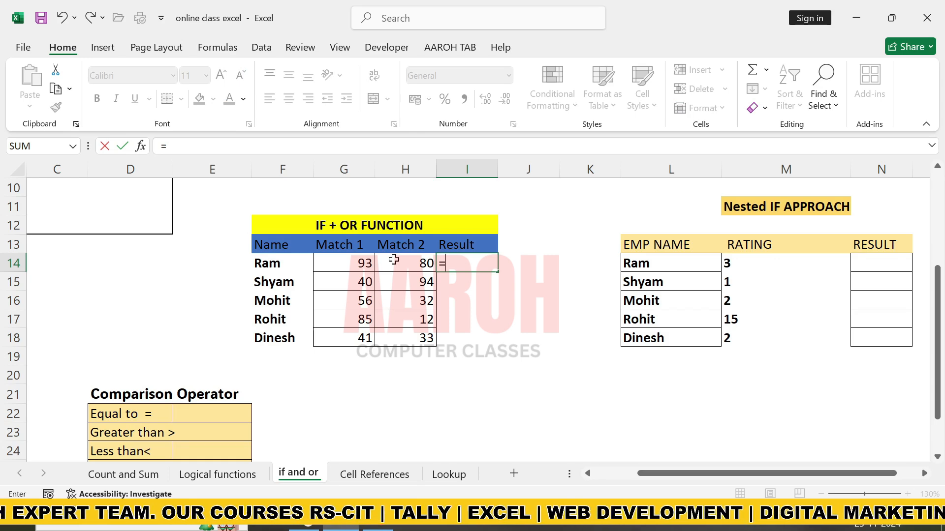
{"action": "type", "text": "if"}
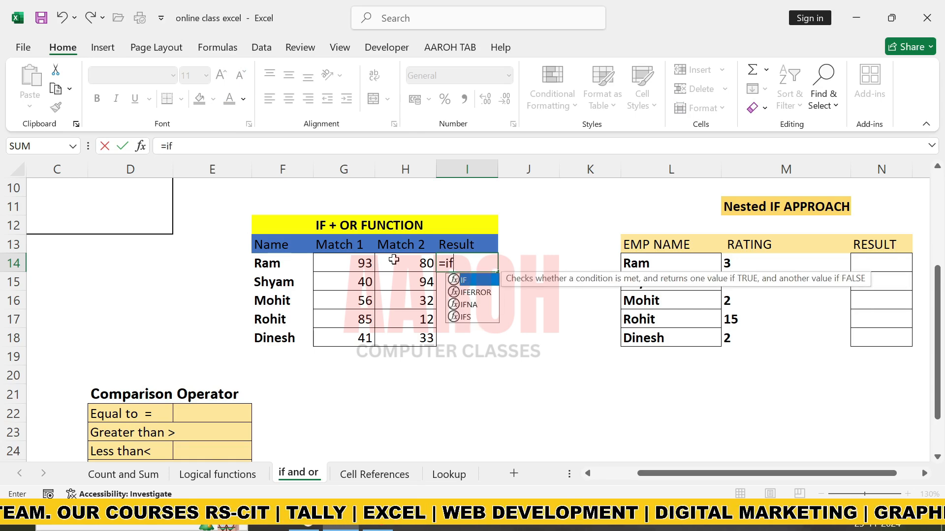
{"action": "key", "text": "Tab"}
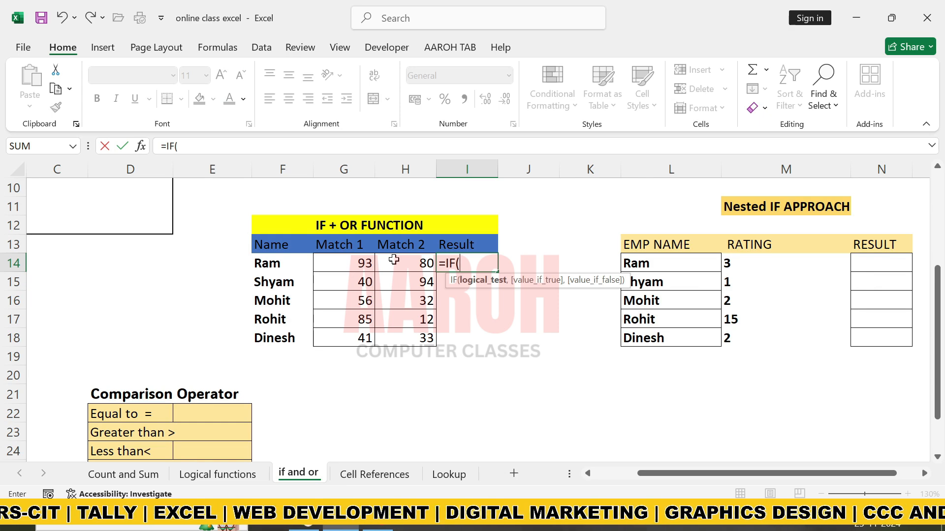
{"action": "type", "text": "or"}
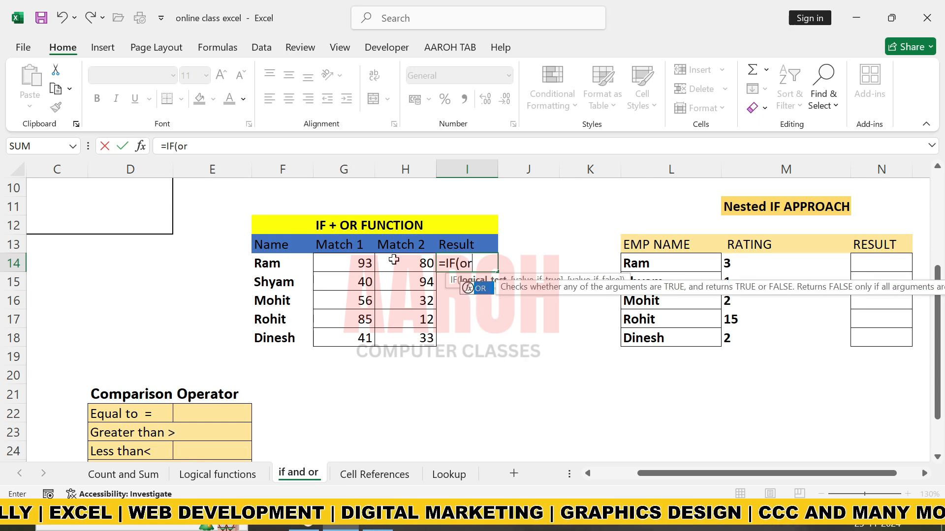
{"action": "type", "text": "("}
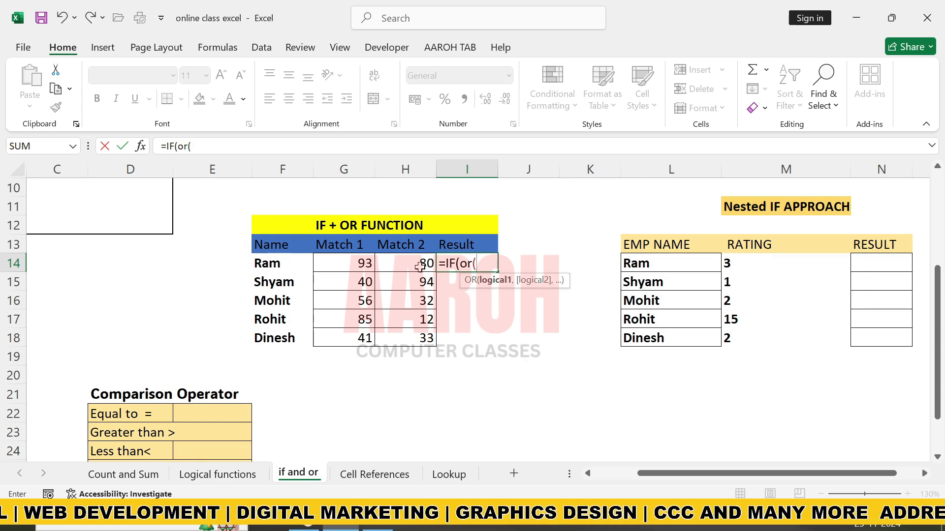
- Add the conditions G14>=60 and H14>=90 to the OR function in I14 and close its bracket
{"action": "left_click", "coordinate": [348, 260]}
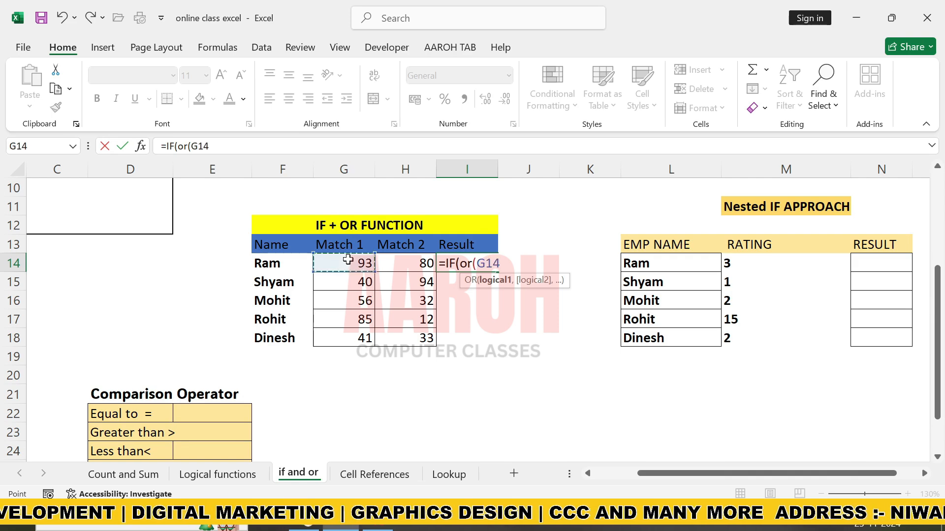
{"action": "type", "text": ">"}
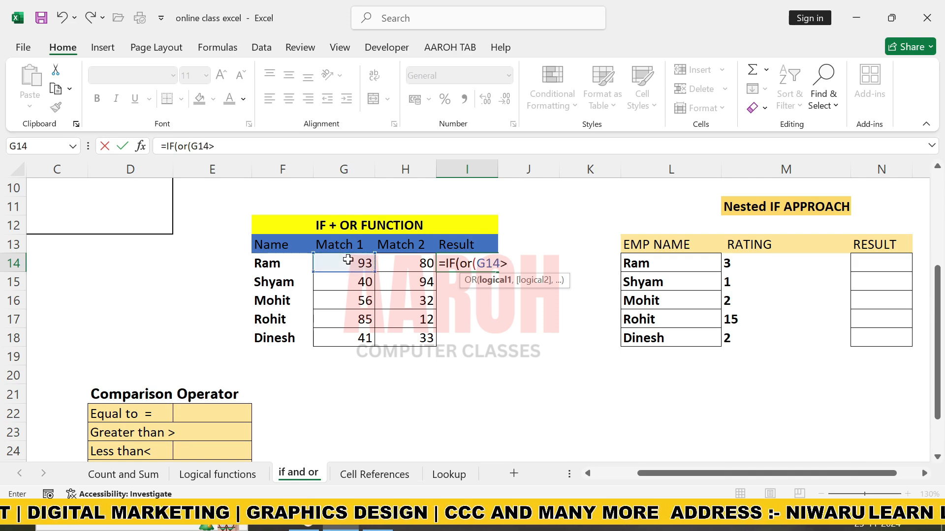
{"action": "type", "text": "=60"}
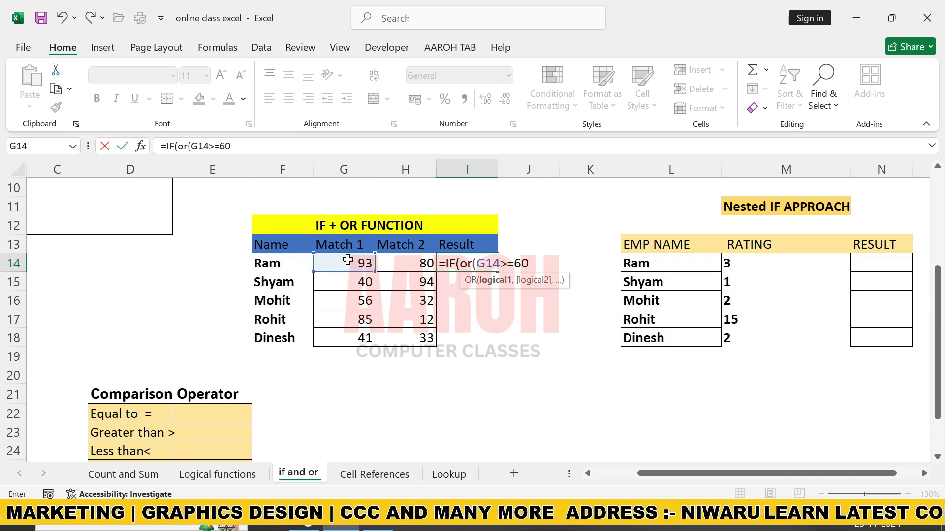
{"action": "type", "text": ","}
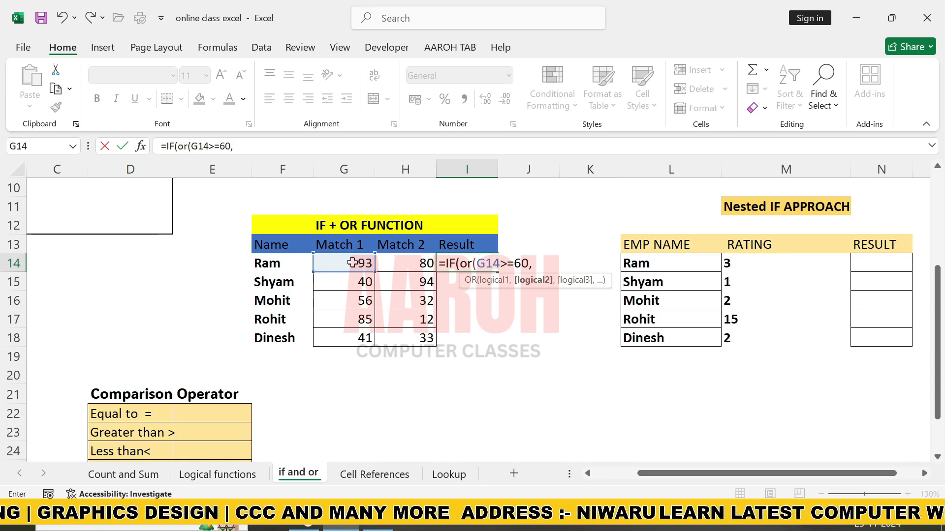
{"action": "left_click", "coordinate": [399, 261]}
{"action": "type", "text": ">"}
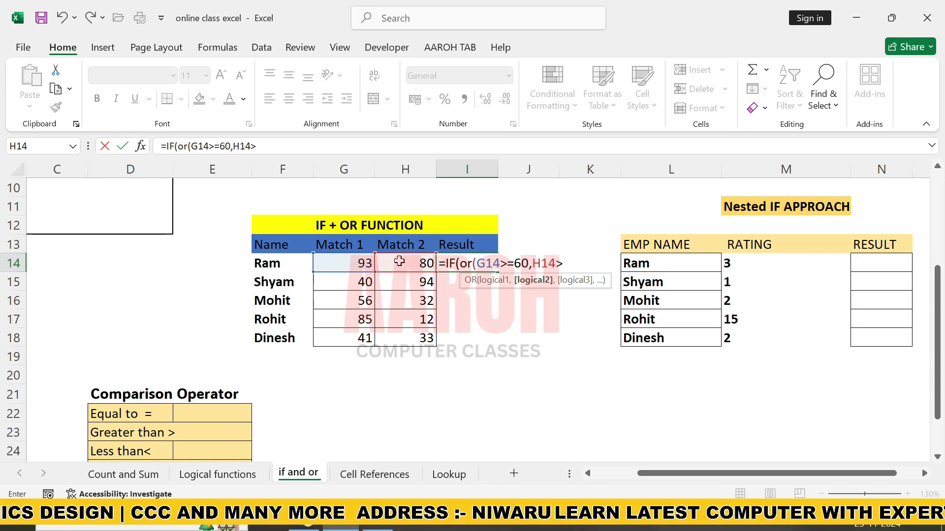
{"action": "type", "text": "=90"}
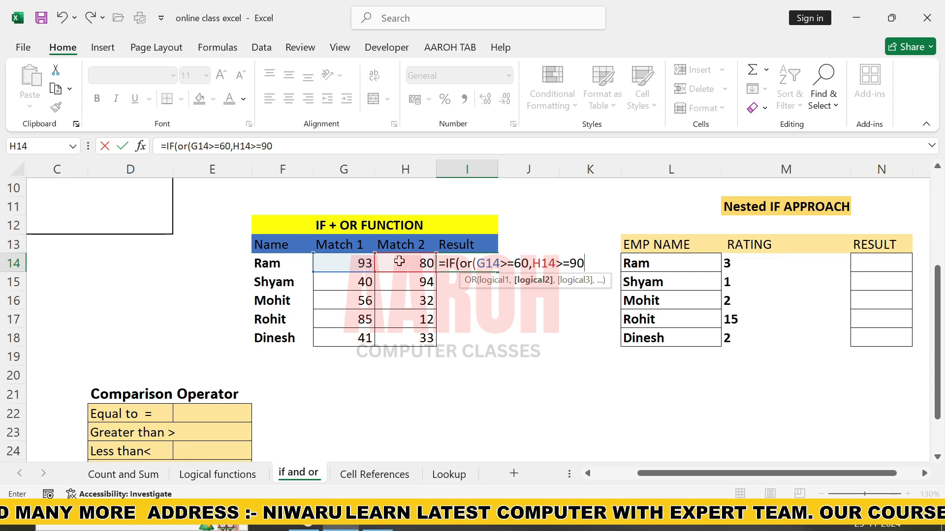
{"action": "type", "text": "),"}
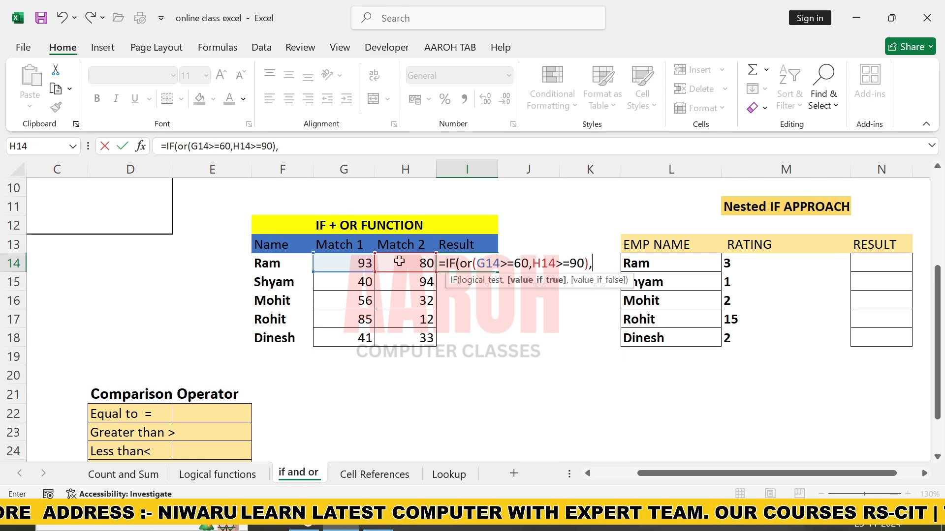
- Complete the IF formula in I14 with "pass" as the true value and "fail" as the false value, and enter it
{"action": "type", "text": "\"pass\""}
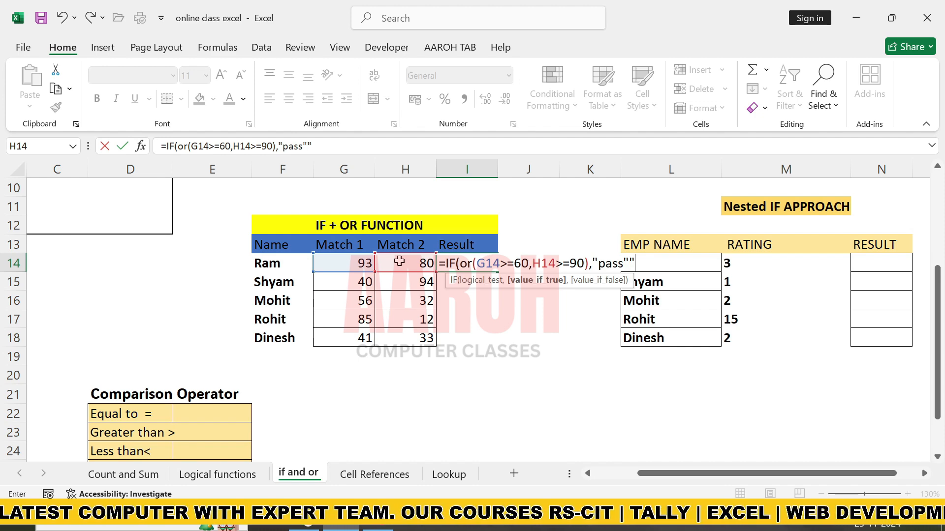
{"action": "type", "text": ","}
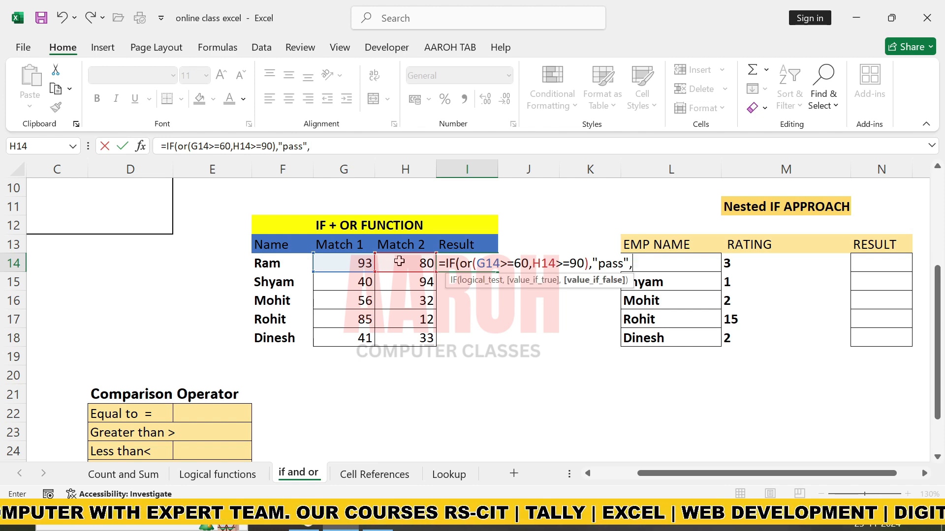
{"action": "type", "text": "\"fail\""}
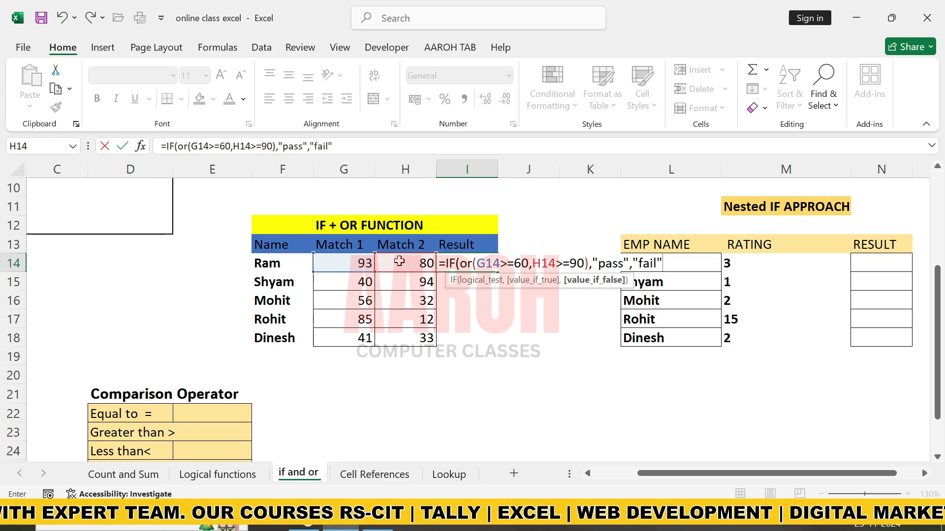
{"action": "type", "text": ")"}
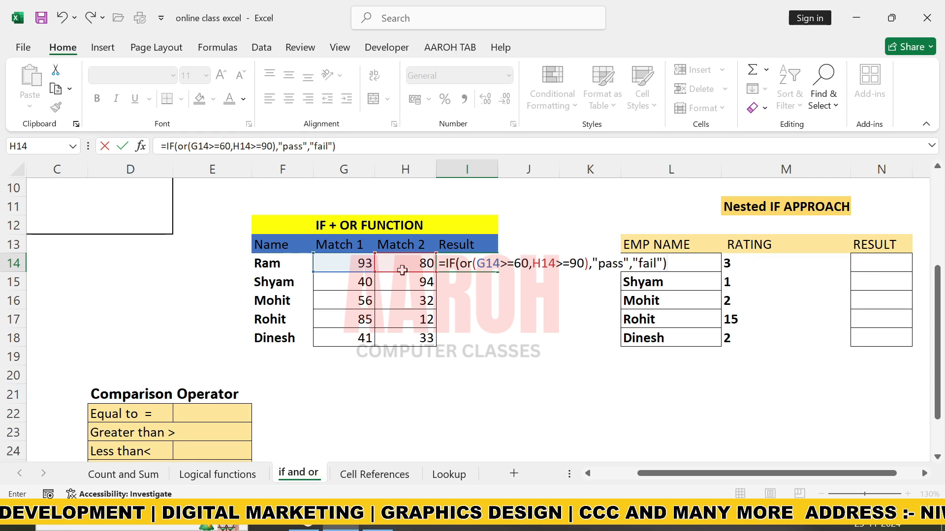
{"action": "key", "text": "Return"}
- Fill the Result formula from I14 down through I18 and compare the results with the IF + AND FUNCTION table
{"action": "left_click", "coordinate": [495, 269]}
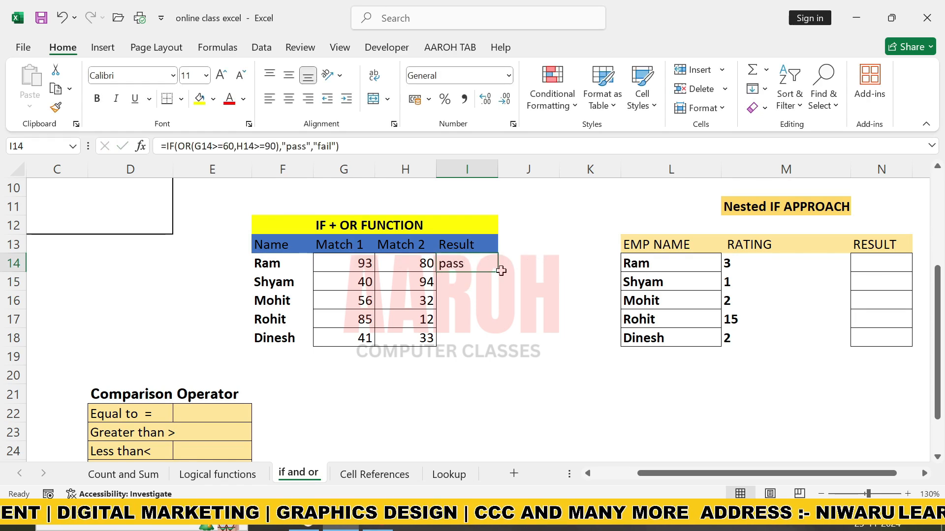
{"action": "left_click_drag", "start_coordinate": [501, 270], "coordinate": [490, 345]}
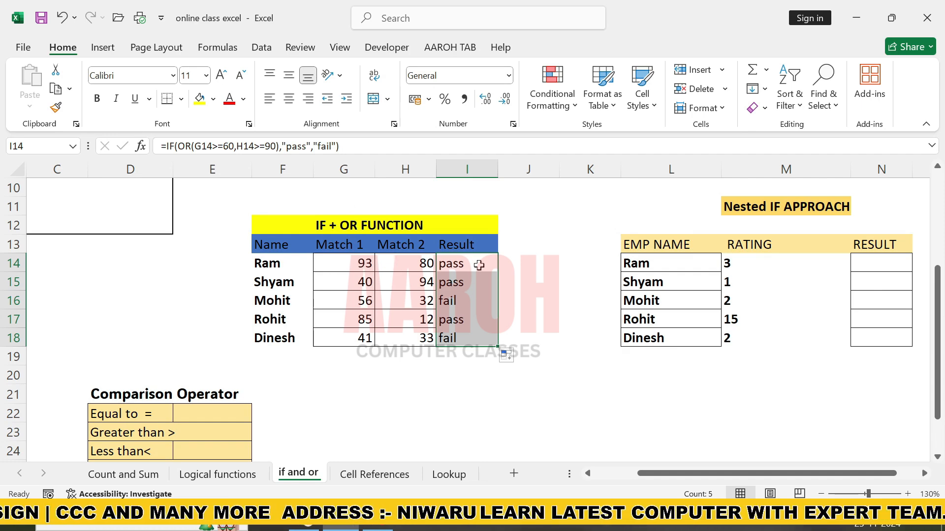
{"action": "scroll", "coordinate": [467, 281], "scroll_direction": "up", "scroll_amount": 3}
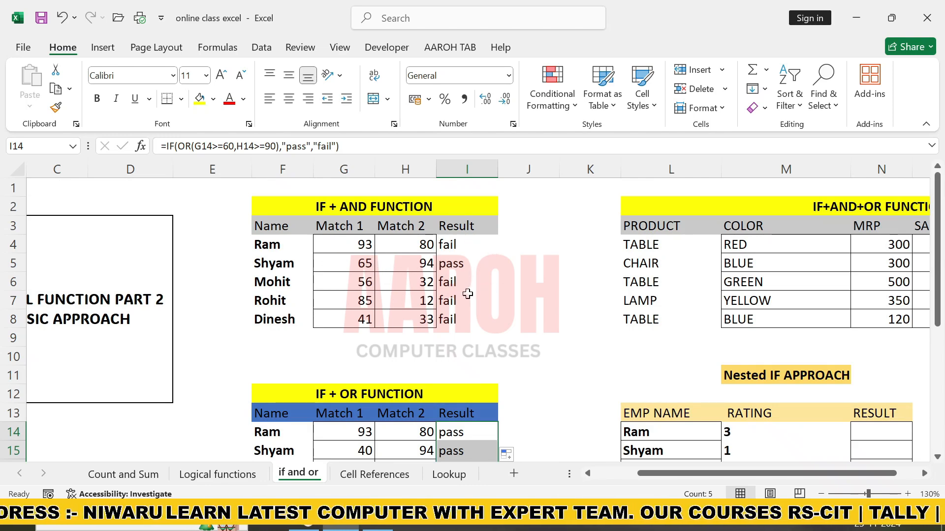
{"action": "scroll", "coordinate": [319, 379], "scroll_direction": "down", "scroll_amount": 1}
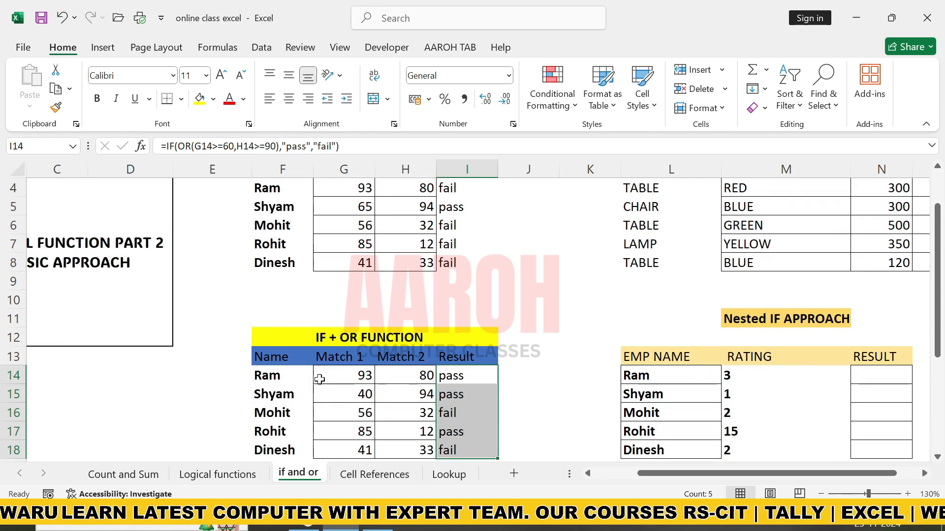
{"action": "scroll", "coordinate": [432, 351], "scroll_direction": "up", "scroll_amount": 1}
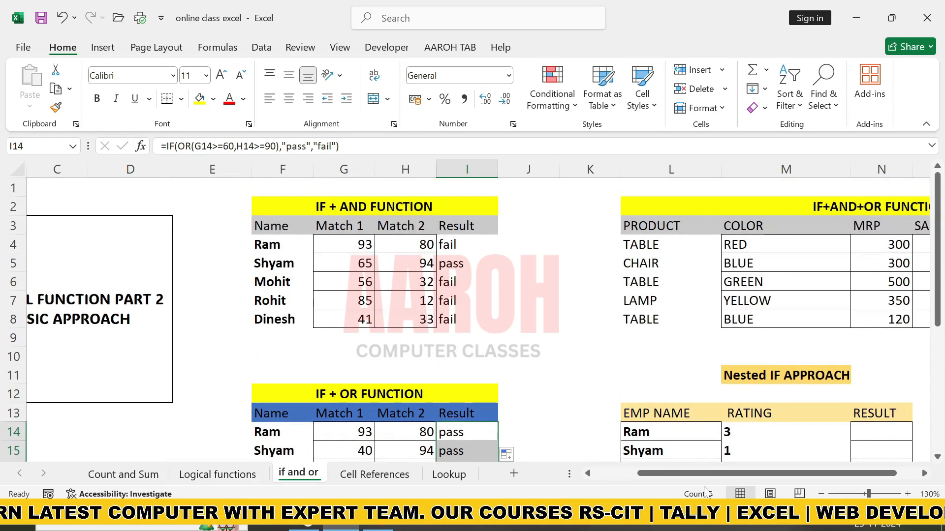
- Start a formula in SALES PRICE cell O4 of the IF+AND+OR FUNCTION table with IF and an AND function as its logical test
{"action": "left_click_drag", "start_coordinate": [674, 474], "coordinate": [696, 474]}
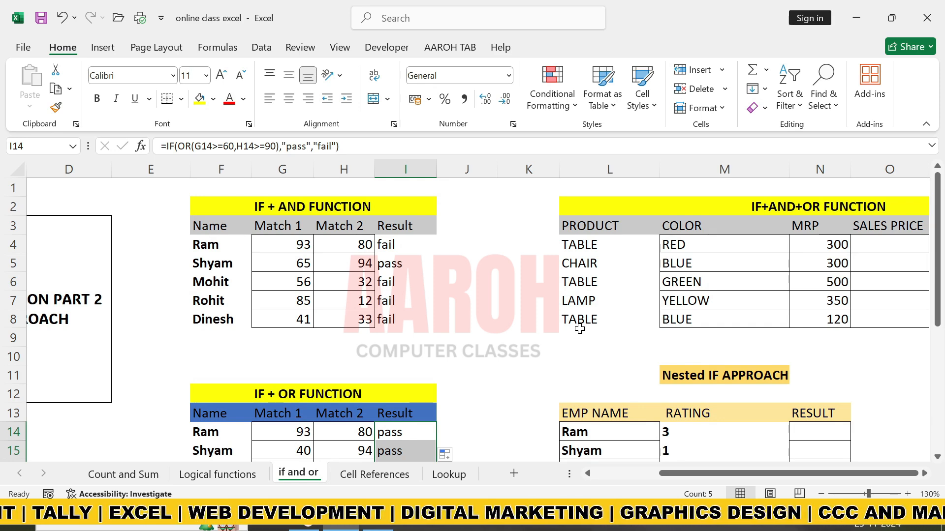
{"action": "left_click_drag", "start_coordinate": [759, 473], "coordinate": [759, 473]}
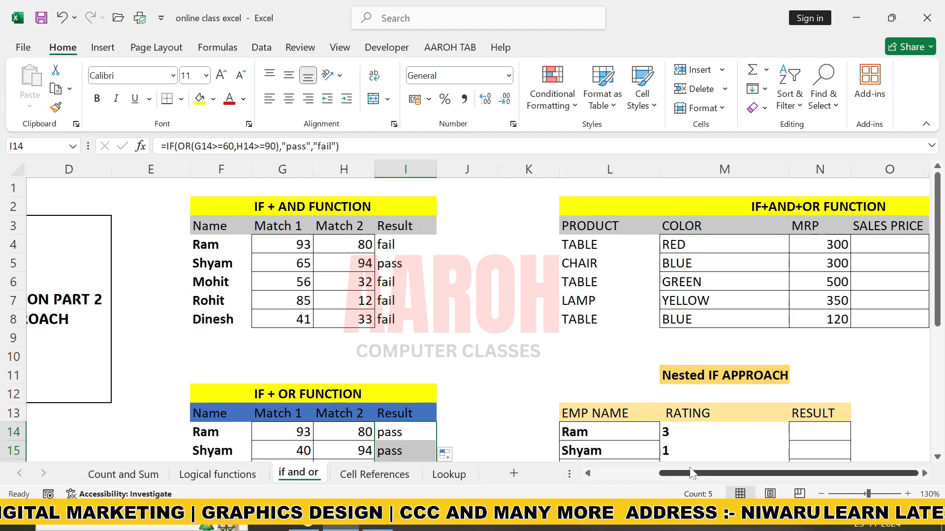
{"action": "left_click", "coordinate": [898, 431]}
{"action": "scroll", "coordinate": [898, 431], "scroll_direction": "right", "scroll_amount": 2}
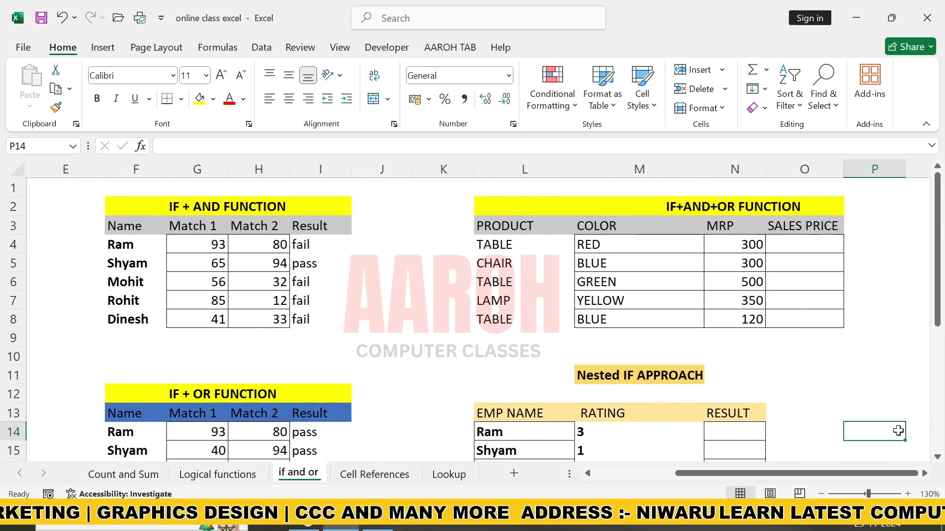
{"action": "left_click", "coordinate": [734, 241]}
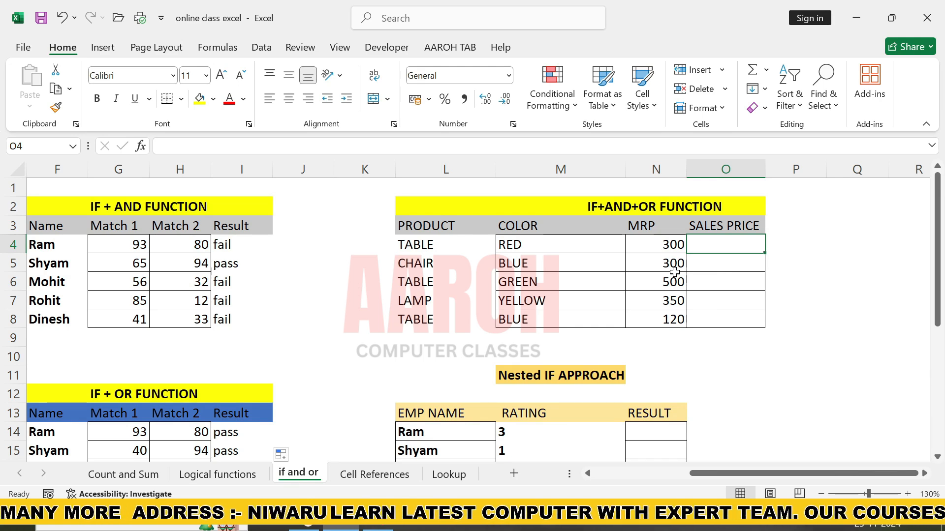
{"action": "type", "text": "="}
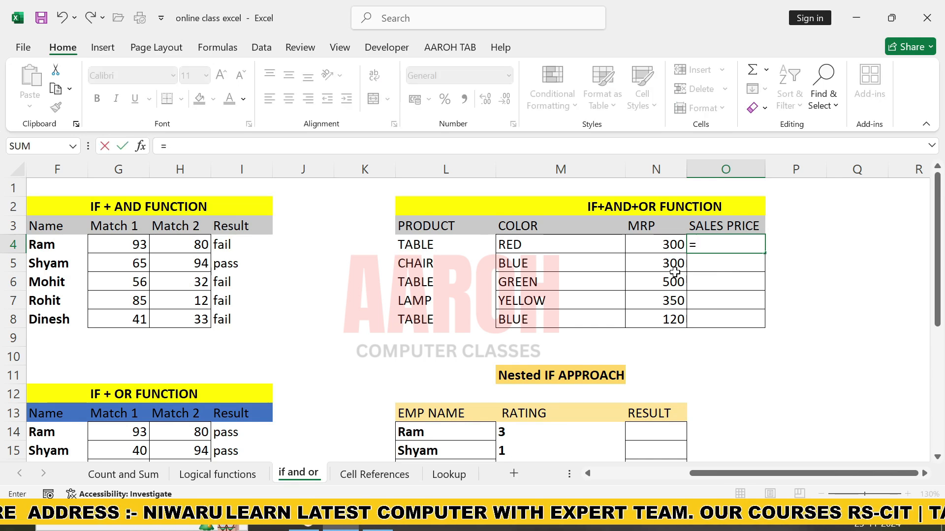
{"action": "type", "text": "if"}
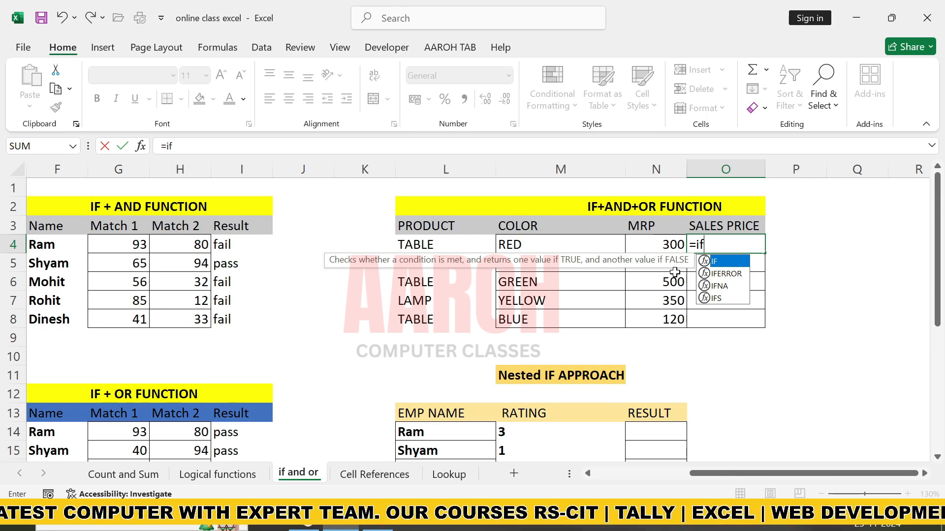
{"action": "type", "text": "(and"}
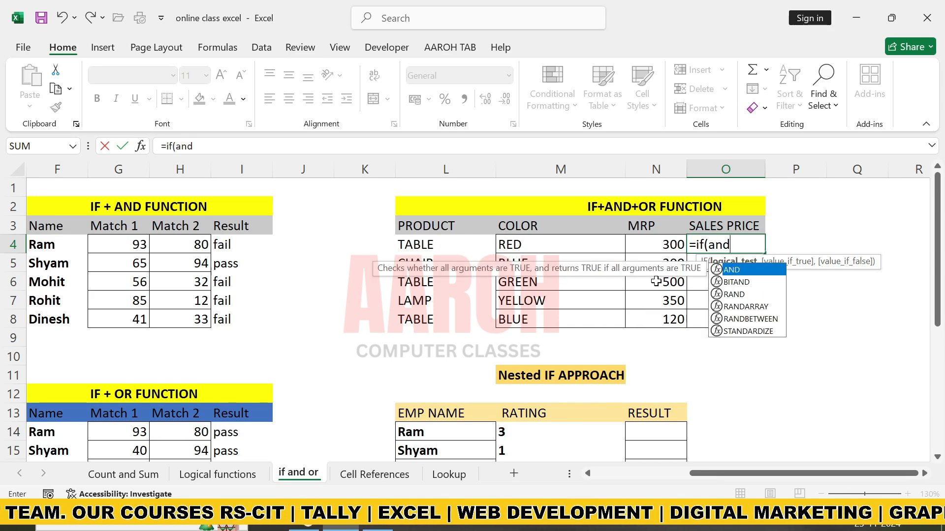
{"action": "key", "text": "Tab"}
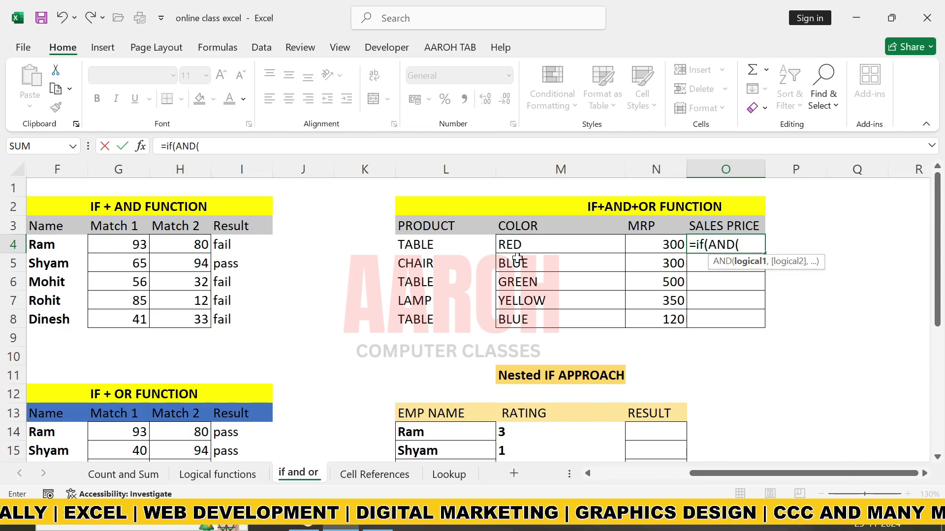
- Add L4="table" as the first condition of the AND function in O4
{"action": "left_click", "coordinate": [451, 248]}
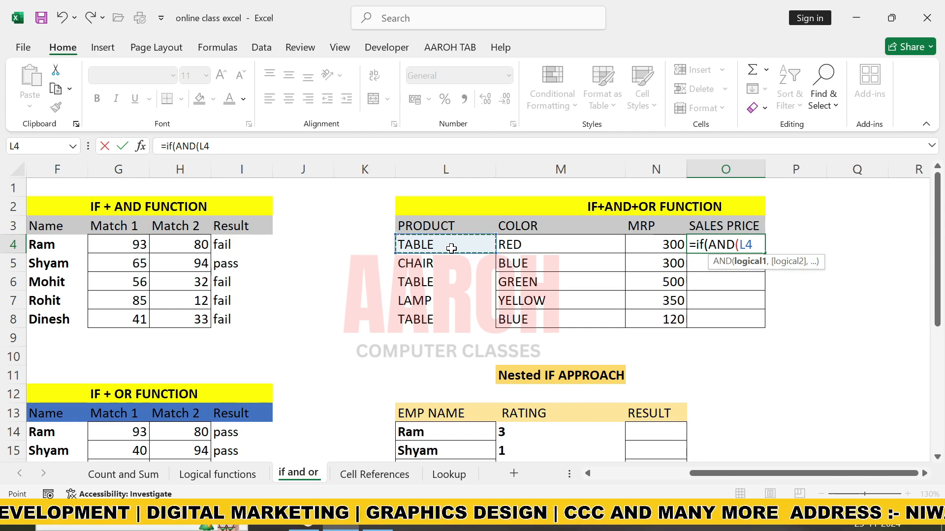
{"action": "type", "text": "="}
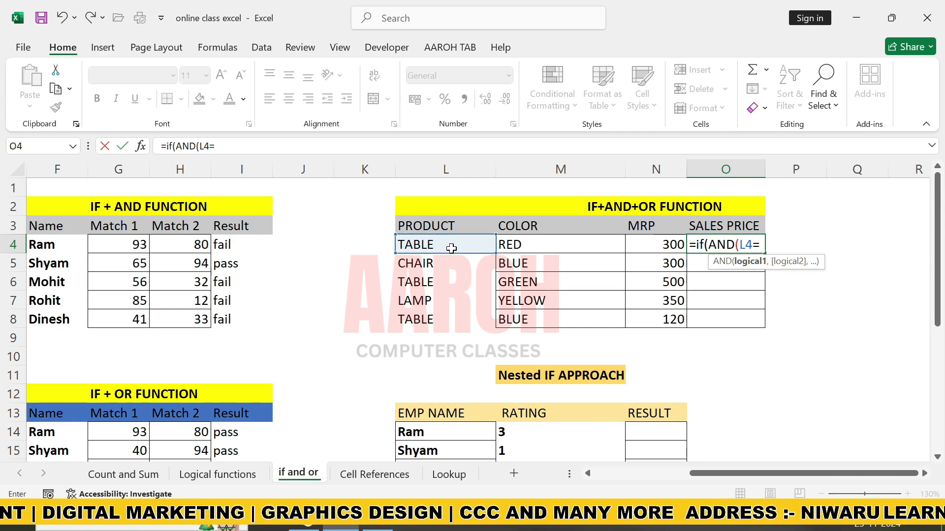
{"action": "type", "text": "\"tab"}
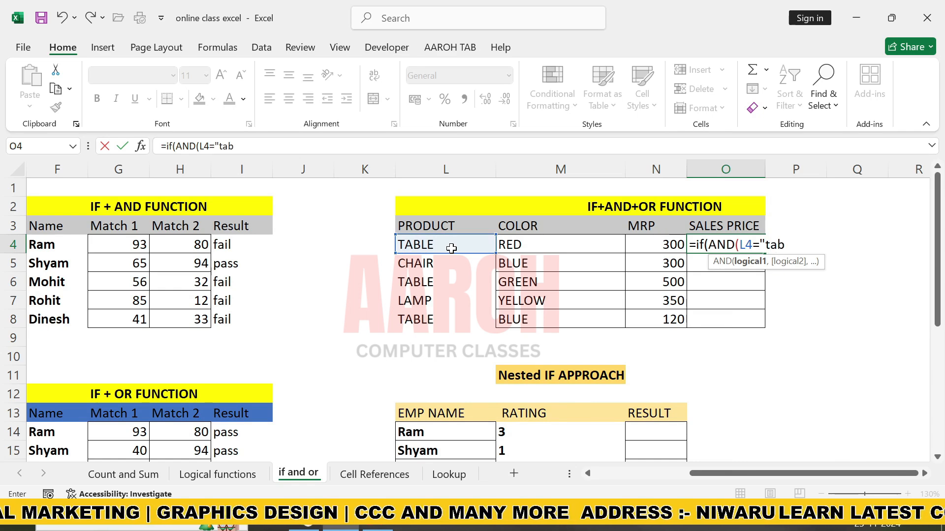
{"action": "type", "text": "le\""}
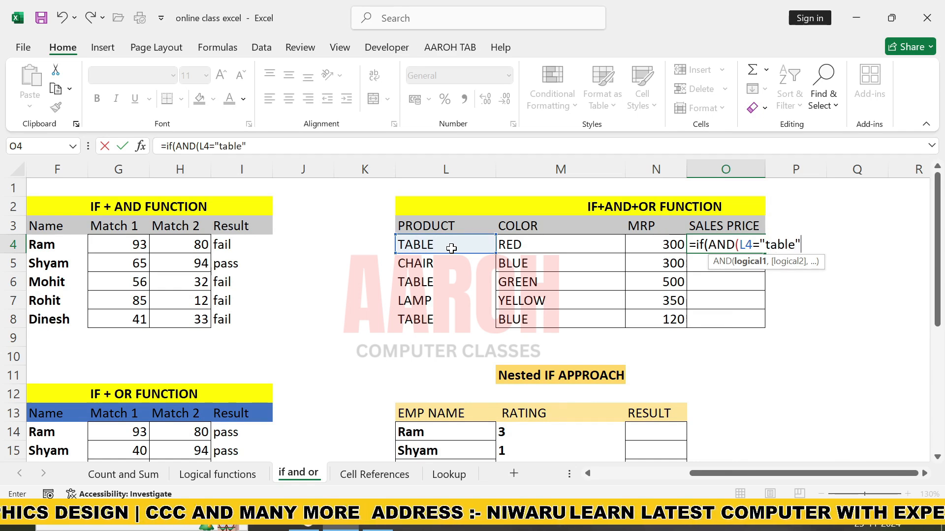
{"action": "type", "text": ","}
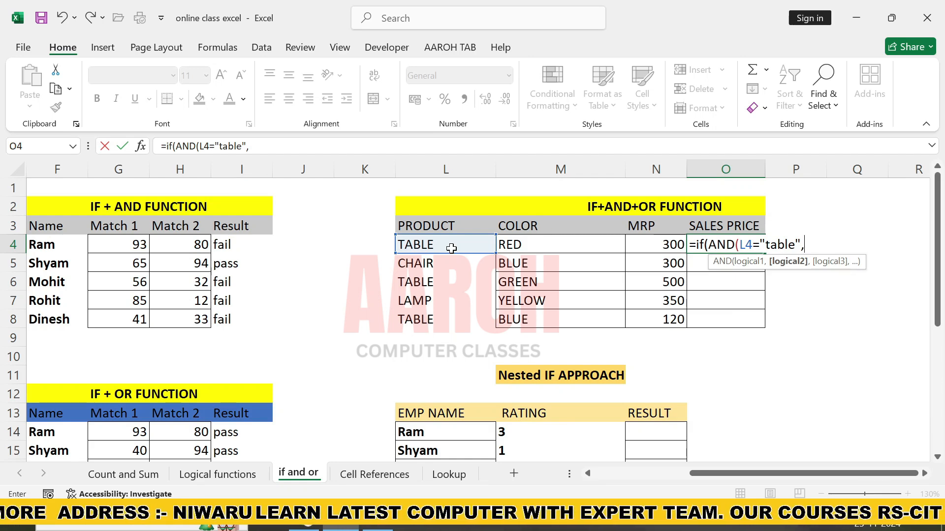
- Nest an OR function as the second AND condition in O4, with M4="Green" as its first condition
{"action": "type", "text": "or"}
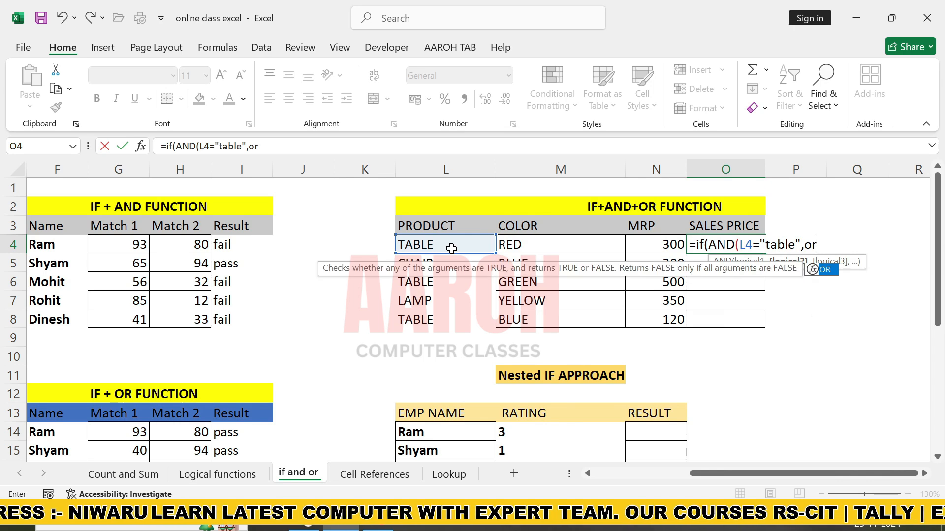
{"action": "key", "text": "Tab"}
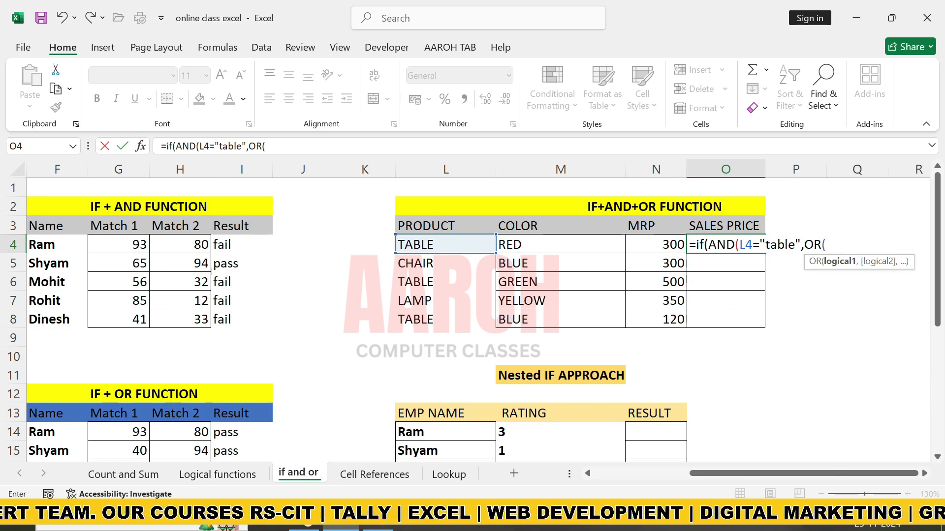
{"action": "left_click", "coordinate": [551, 241]}
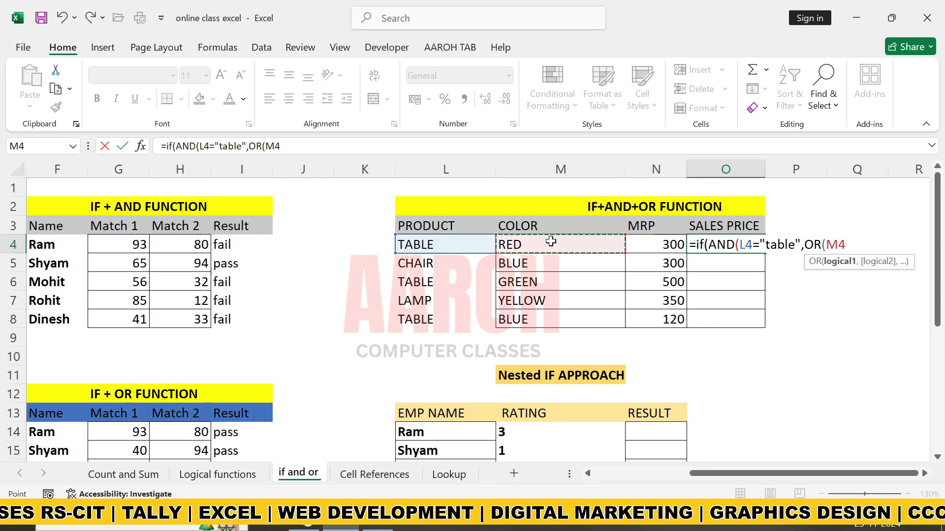
{"action": "type", "text": "="}
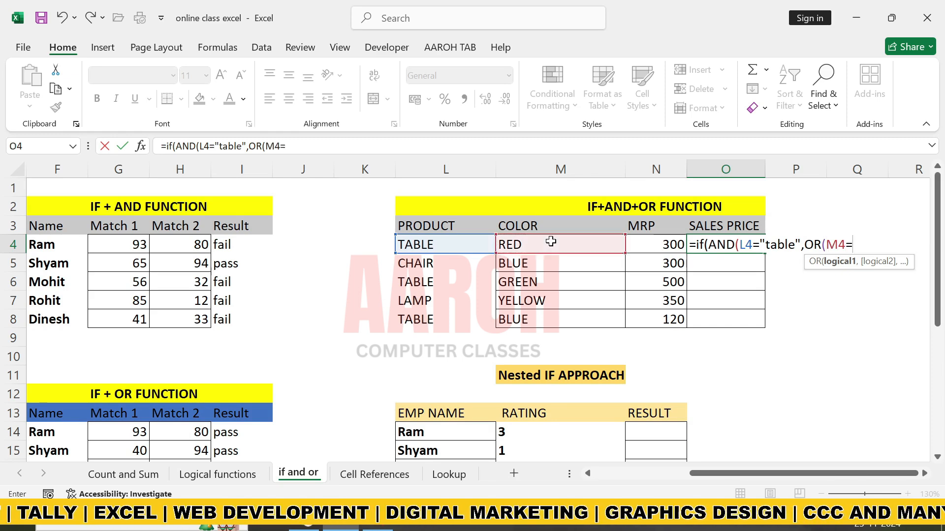
{"action": "type", "text": "\"gr"}
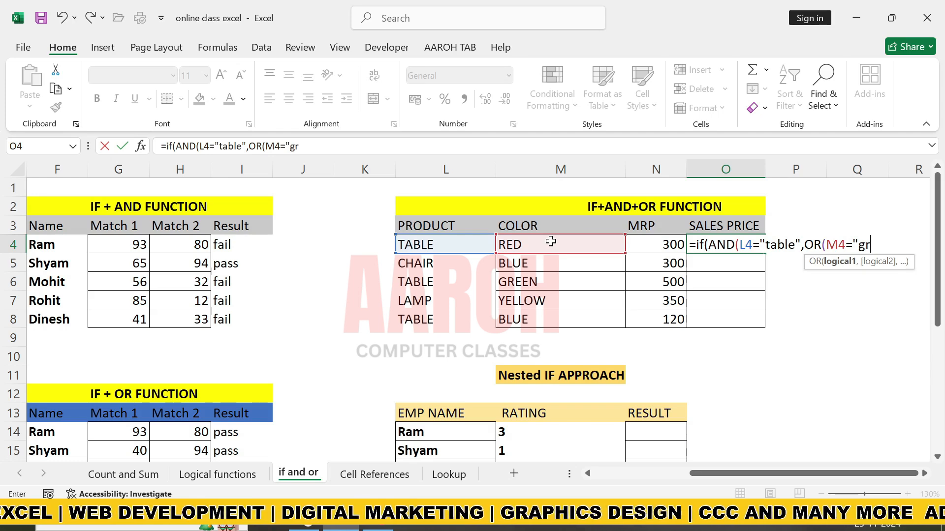
{"action": "key", "text": "BackSpace"}
{"action": "type", "text": "Gr"}
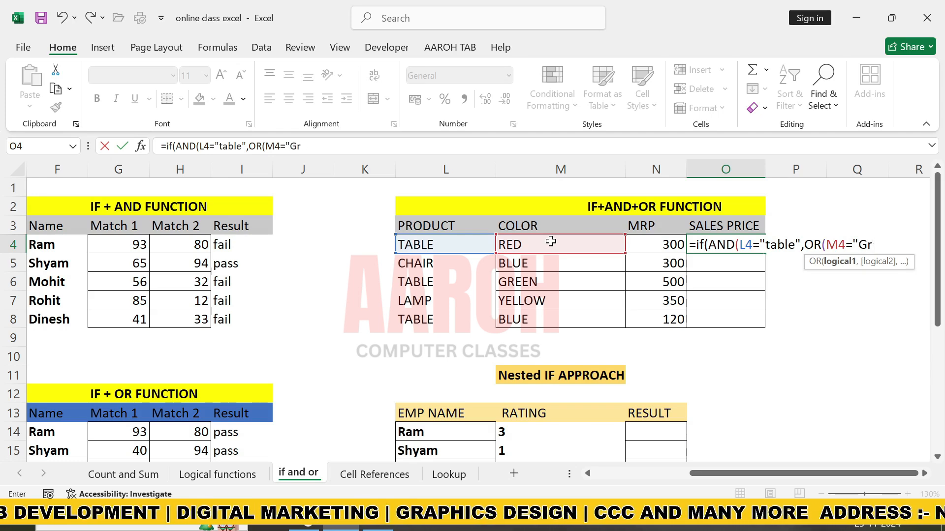
{"action": "type", "text": "een\","}
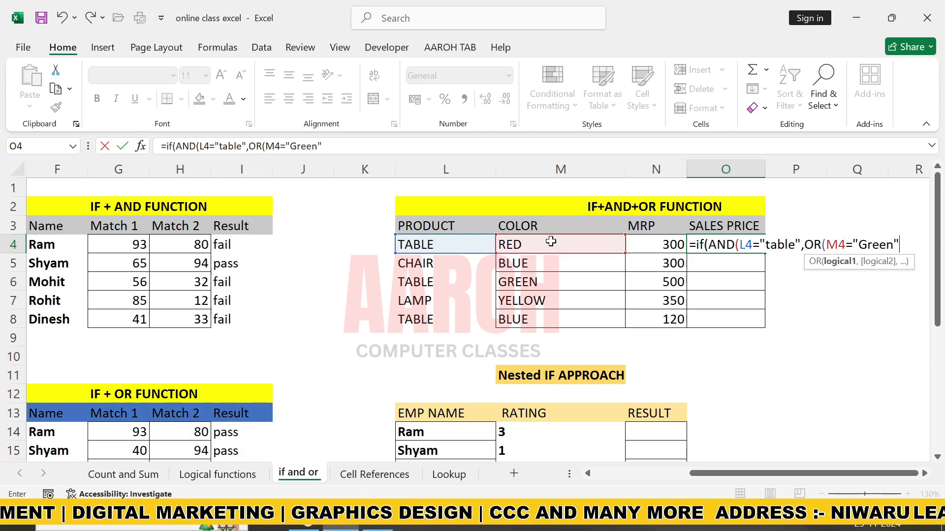
- Add a second OR condition comparing M4 with Blue in O4, and close the OR and AND brackets
{"action": "left_click", "coordinate": [574, 245]}
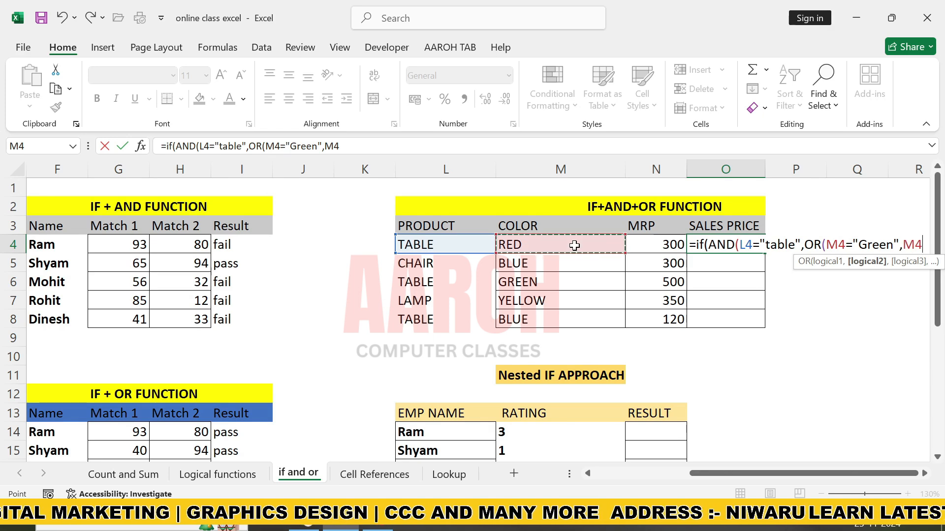
{"action": "type", "text": "="}
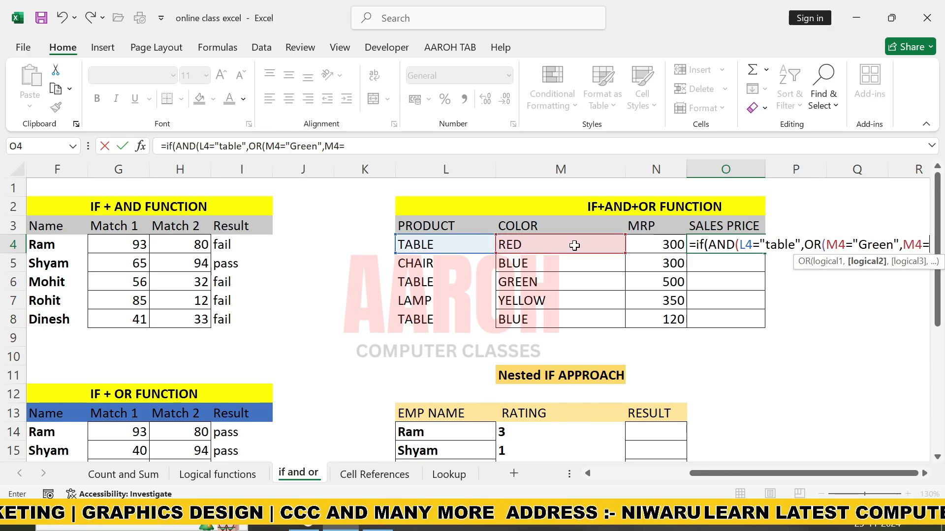
{"action": "type", "text": "Blue"}
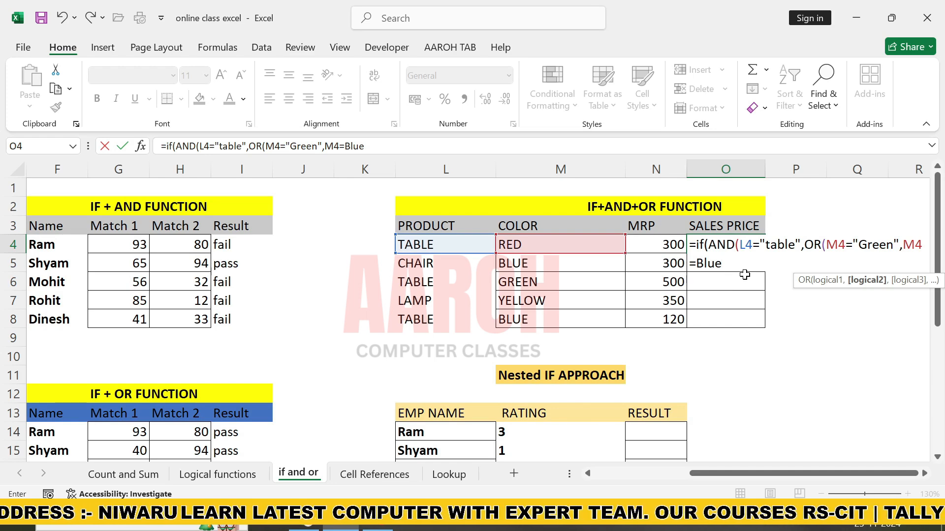
{"action": "type", "text": "\""}
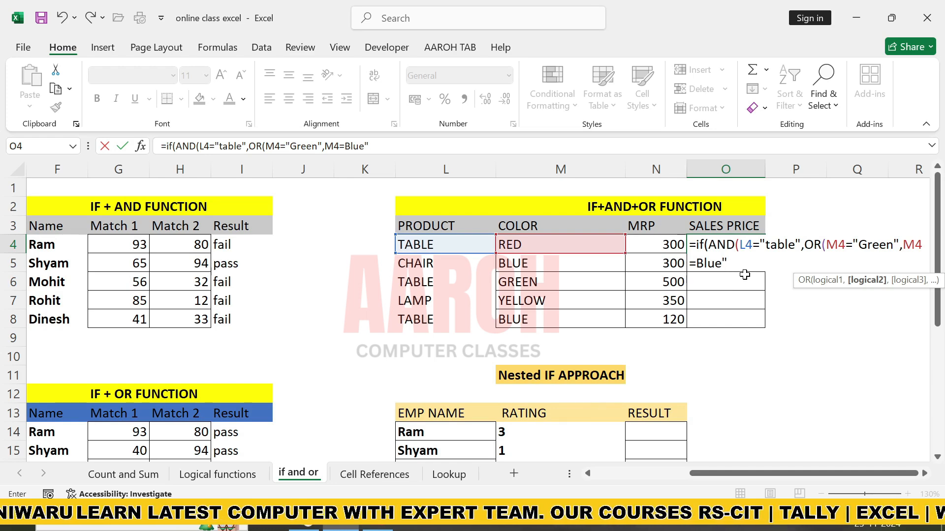
{"action": "type", "text": ")),"}
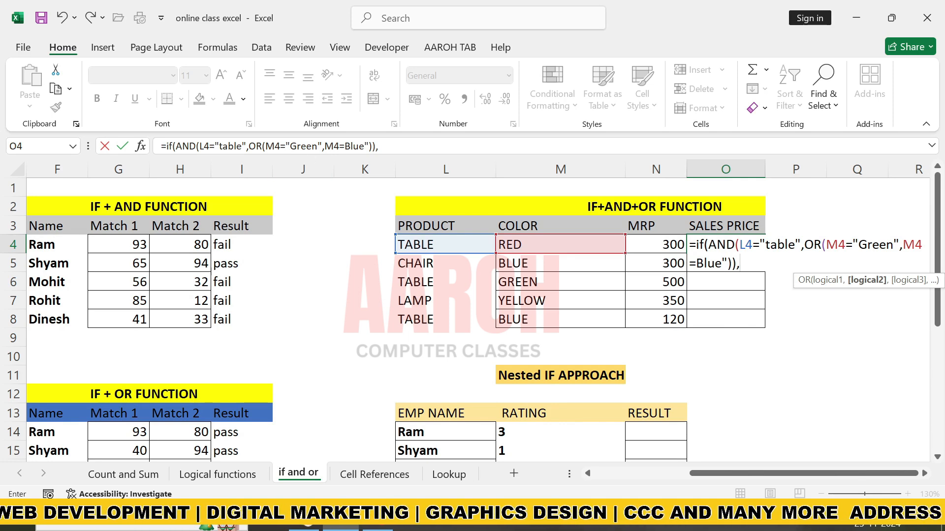
- Set 0.3*N4 as the true value of the IF formula in O4
{"action": "left_click", "coordinate": [378, 146]}
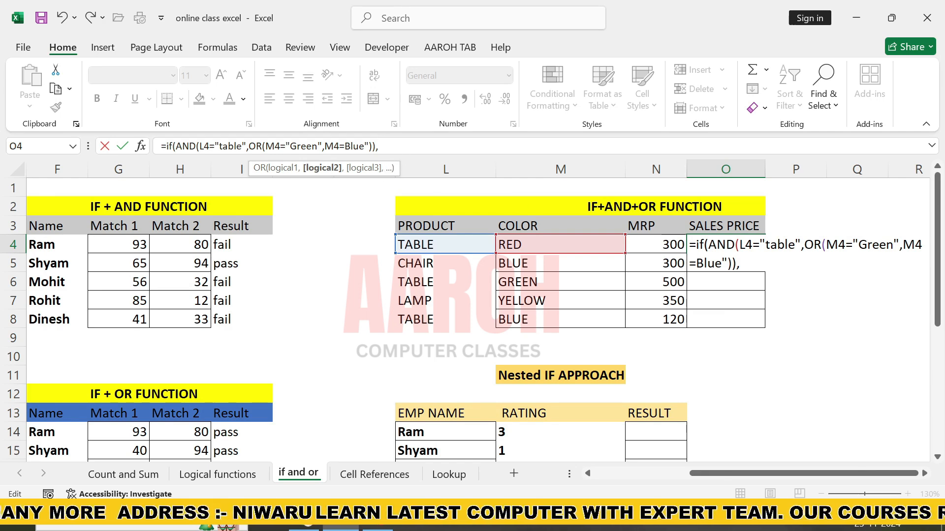
{"action": "type", "text": "0.3"}
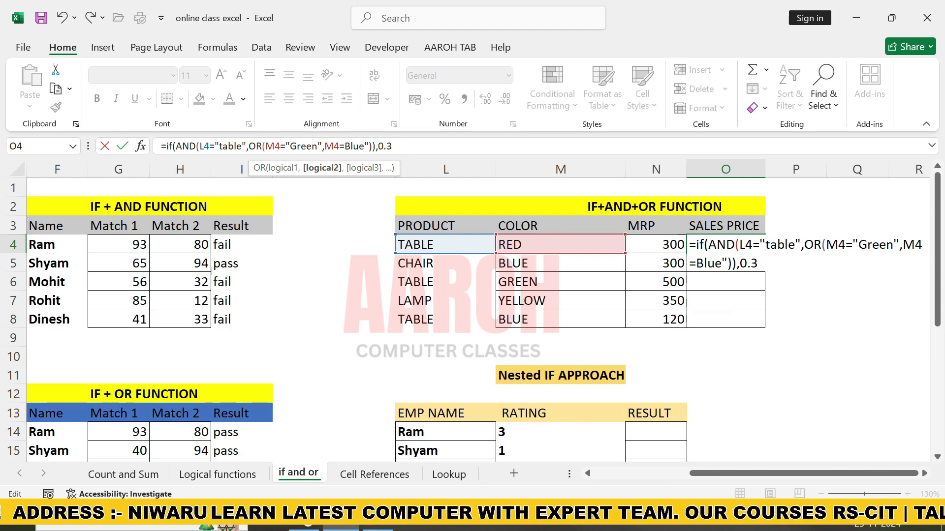
{"action": "type", "text": "*"}
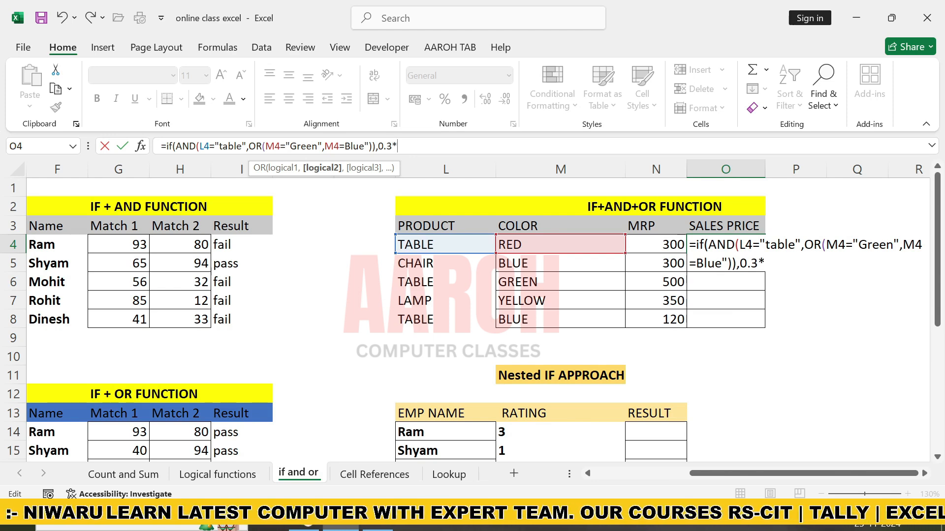
{"action": "left_click", "coordinate": [659, 243]}
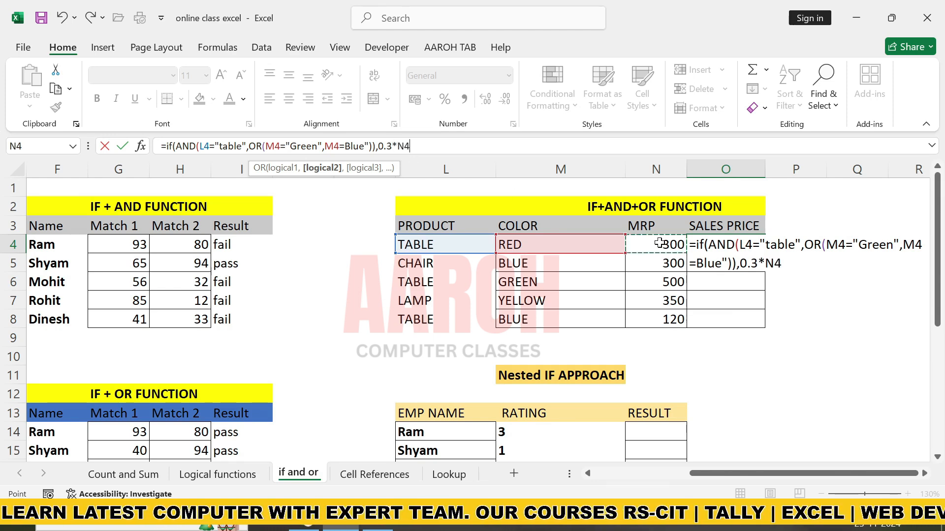
{"action": "type", "text": ","}
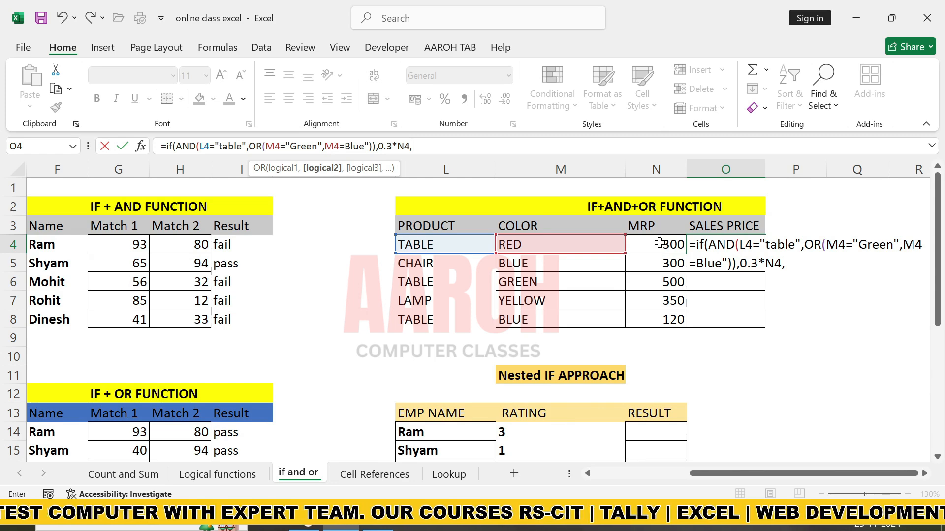
- Set 0.5*N4 as the false value of the IF formula in O4 and close its bracket
{"action": "type", "text": "0."}
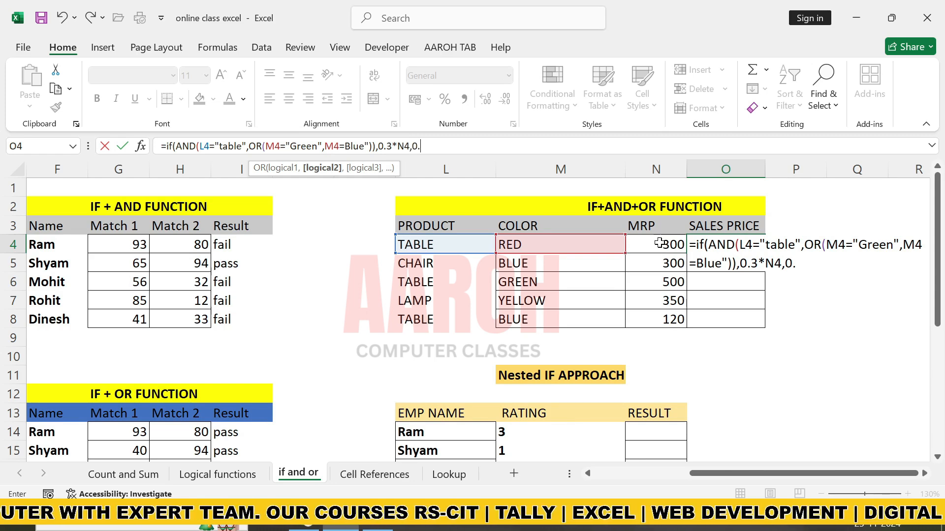
{"action": "type", "text": "5*"}
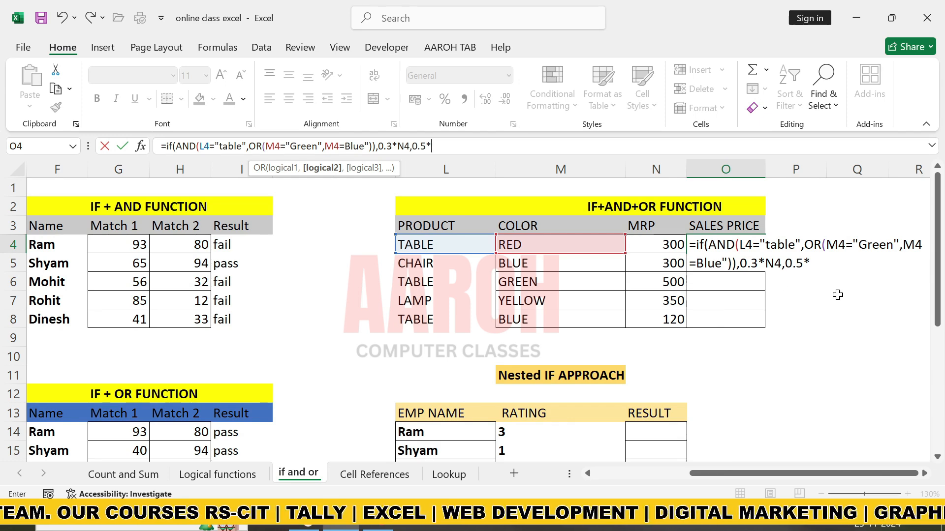
{"action": "left_click", "coordinate": [663, 246]}
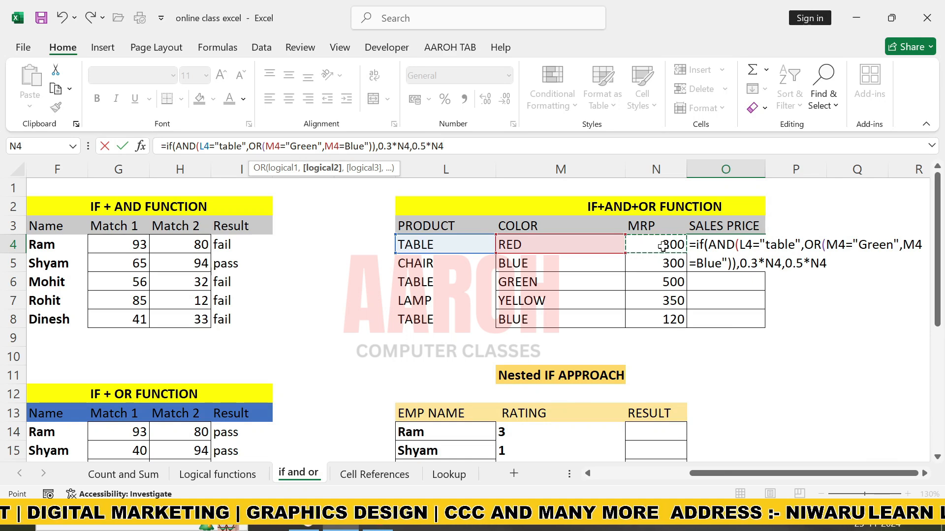
{"action": "type", "text": ")"}
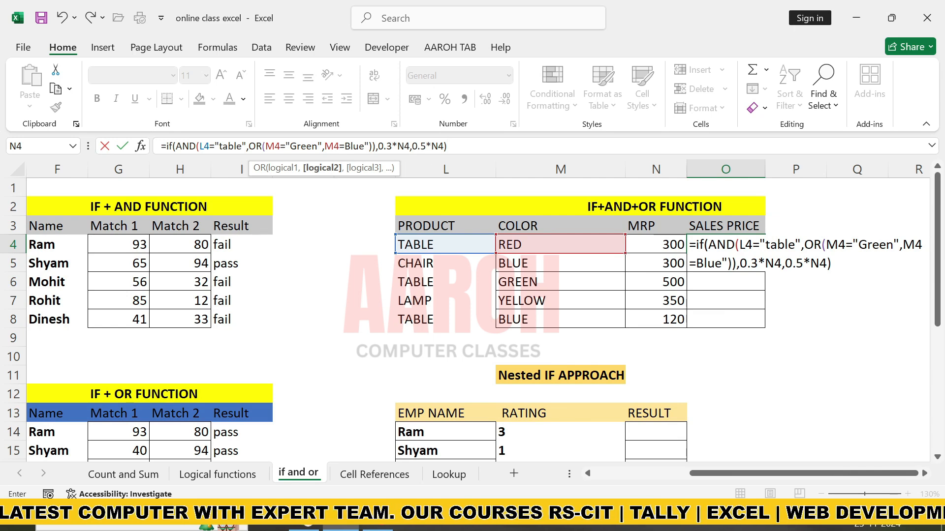
- Enter the formula in O4, accepting the proposed correction that puts Blue in quotation marks
{"action": "key", "text": "shift+Left"}
{"action": "key", "text": "shift+Left"}
{"action": "key", "text": "shift+Left"}
{"action": "key", "text": "shift+Left"}
{"action": "key", "text": "shift+Left"}
{"action": "key", "text": "shift+Left"}
{"action": "key", "text": "shift+Left"}
{"action": "key", "text": "Return"}
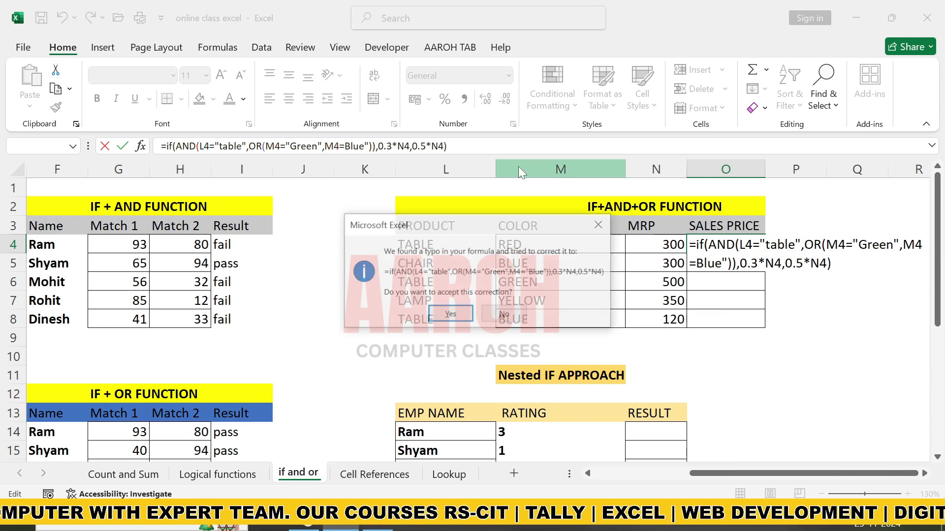
{"action": "left_click", "coordinate": [450, 315]}
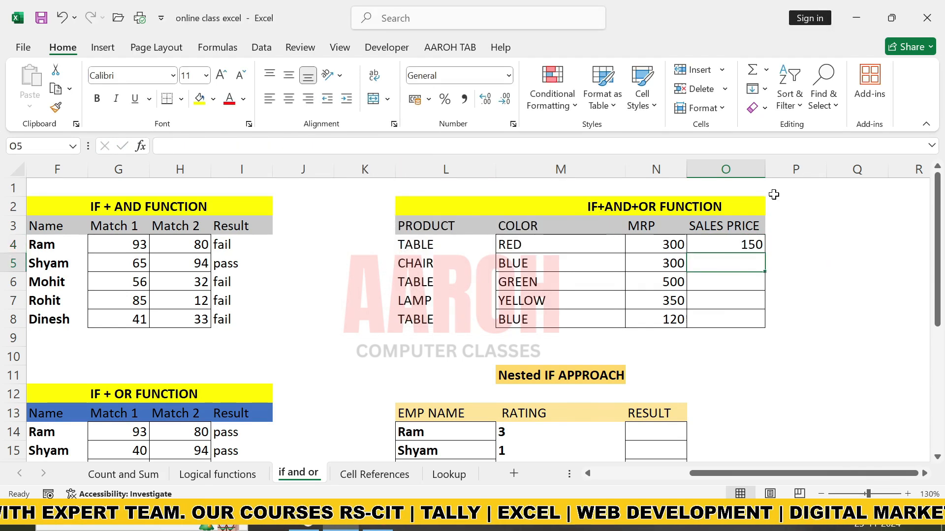
- Review the sales price formula in O4 against the product and colour in row 4
{"action": "left_click", "coordinate": [730, 245]}
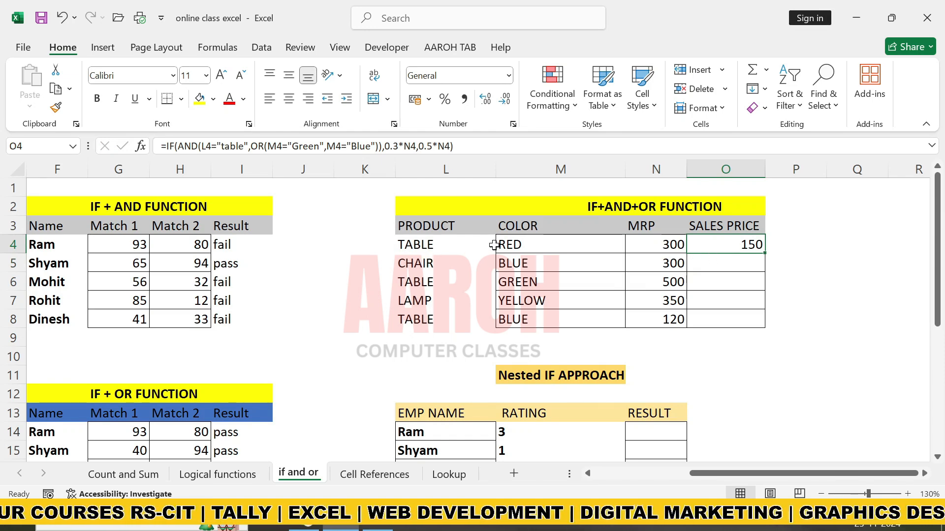
{"action": "left_click", "coordinate": [440, 246]}
{"action": "left_click", "coordinate": [508, 247]}
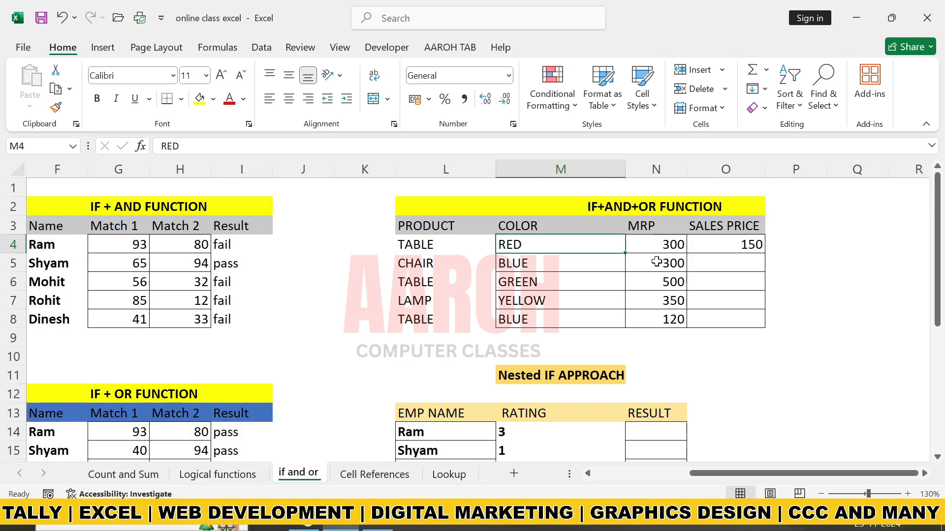
{"action": "double_click", "coordinate": [726, 245]}
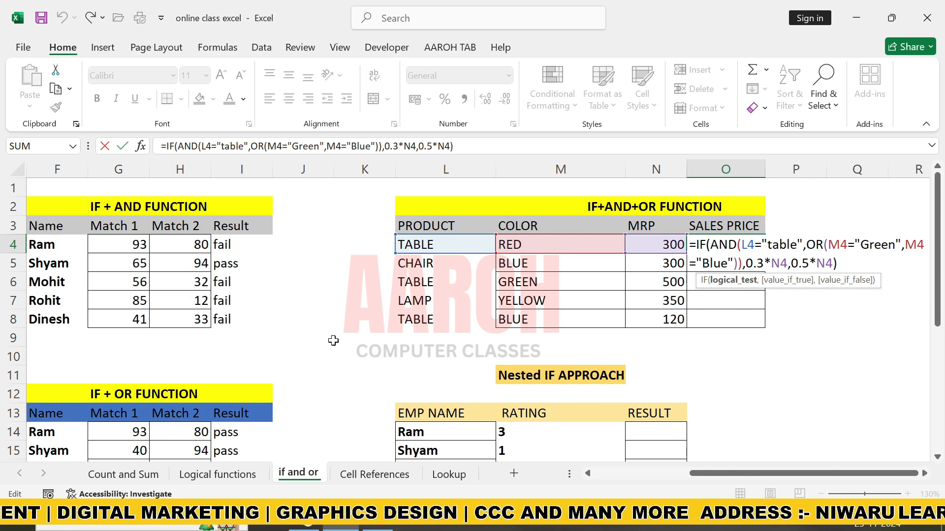
{"action": "key", "text": "Return"}
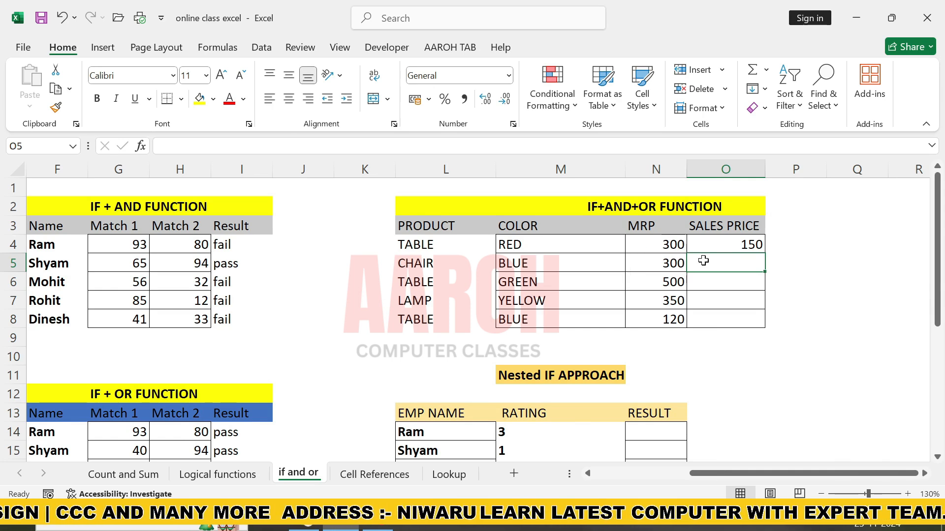
- Fill the sales price formula from O4 down to O8 and check the copied formula in O6
{"action": "left_click", "coordinate": [744, 252]}
{"action": "left_click_drag", "start_coordinate": [765, 253], "coordinate": [764, 326]}
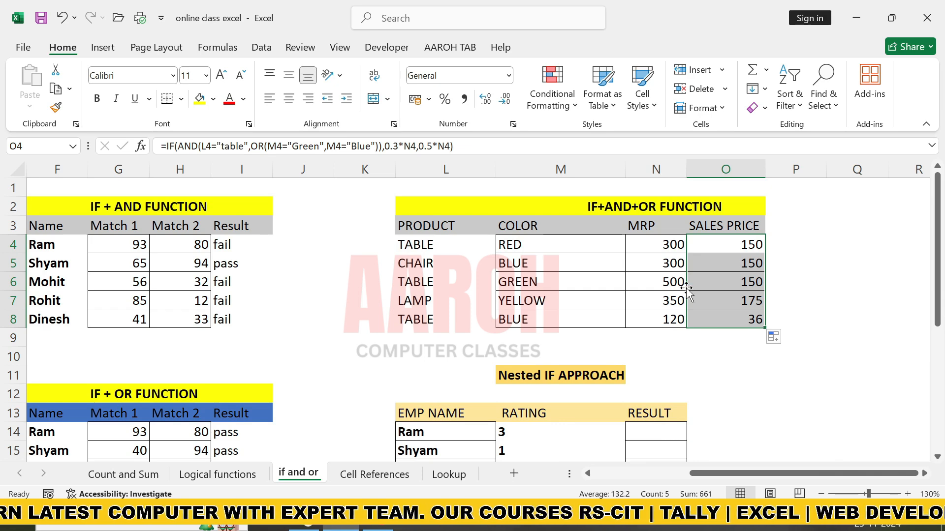
{"action": "double_click", "coordinate": [727, 283]}
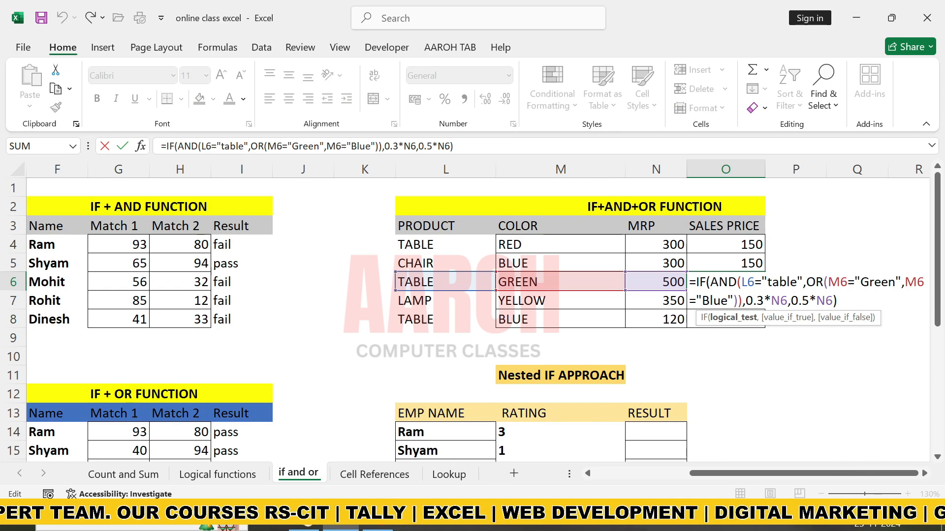
{"action": "left_click", "coordinate": [725, 375]}
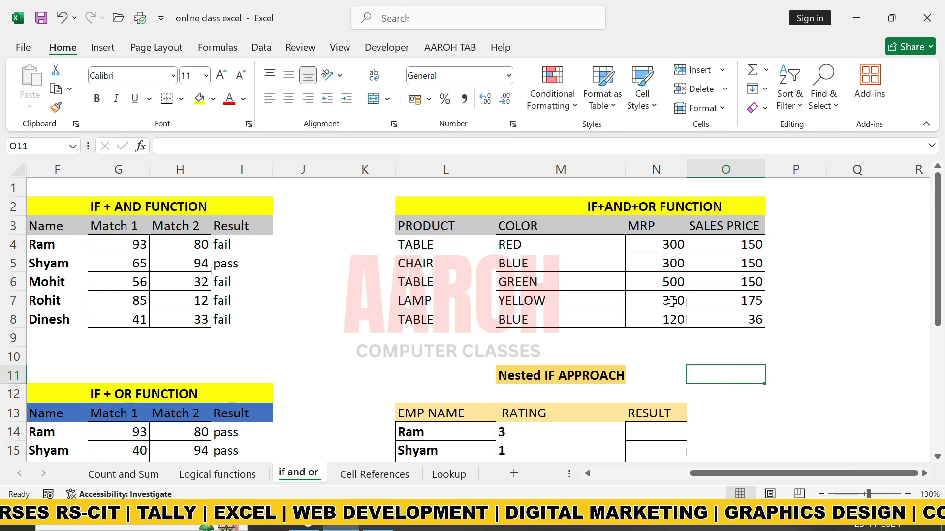
- Re-enter the colour in M8 as BLUE and check the sales price formula in O8
{"action": "double_click", "coordinate": [557, 319]}
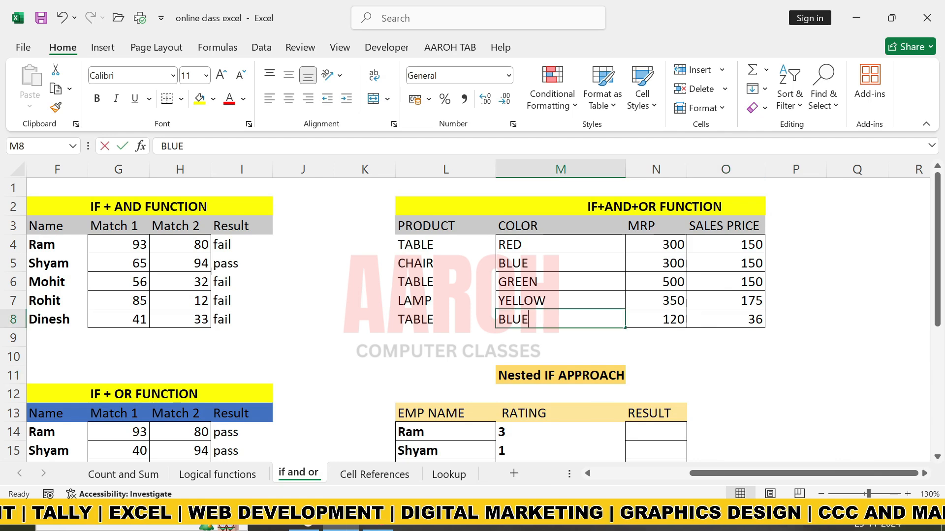
{"action": "key", "text": "BackSpace"}
{"action": "key", "text": "BackSpace"}
{"action": "key", "text": "BackSpace"}
{"action": "key", "text": "BackSpace"}
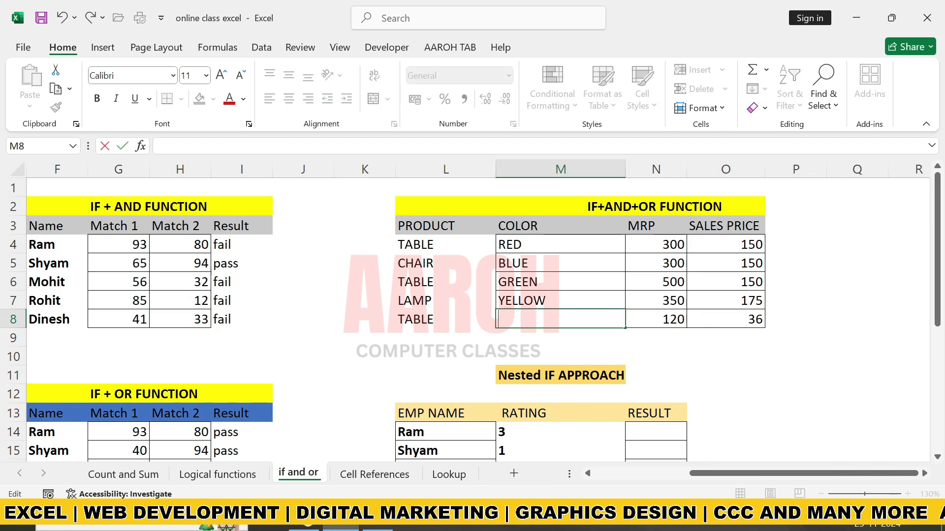
{"action": "type", "text": "gr"}
{"action": "key", "text": "BackSpace"}
{"action": "key", "text": "BackSpace"}
{"action": "key", "text": "BackSpace"}
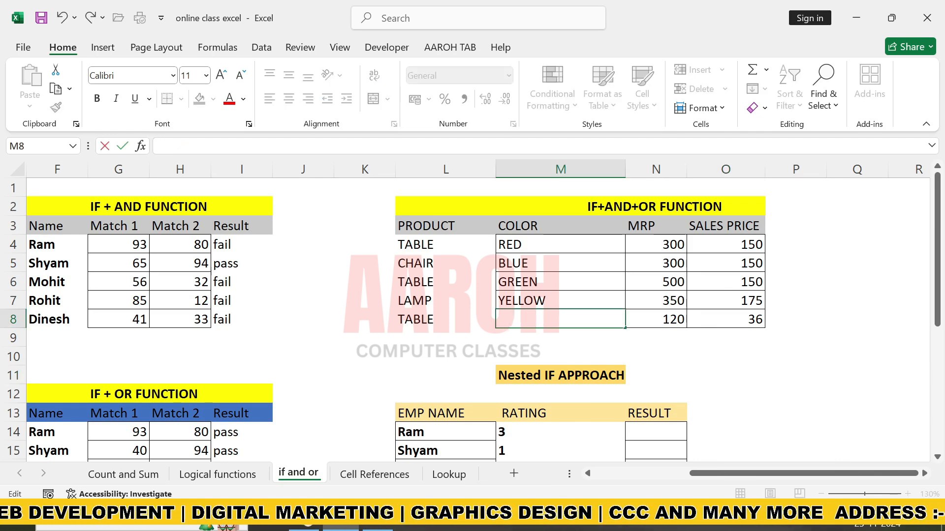
{"action": "type", "text": "blue"}
{"action": "key", "text": "Return"}
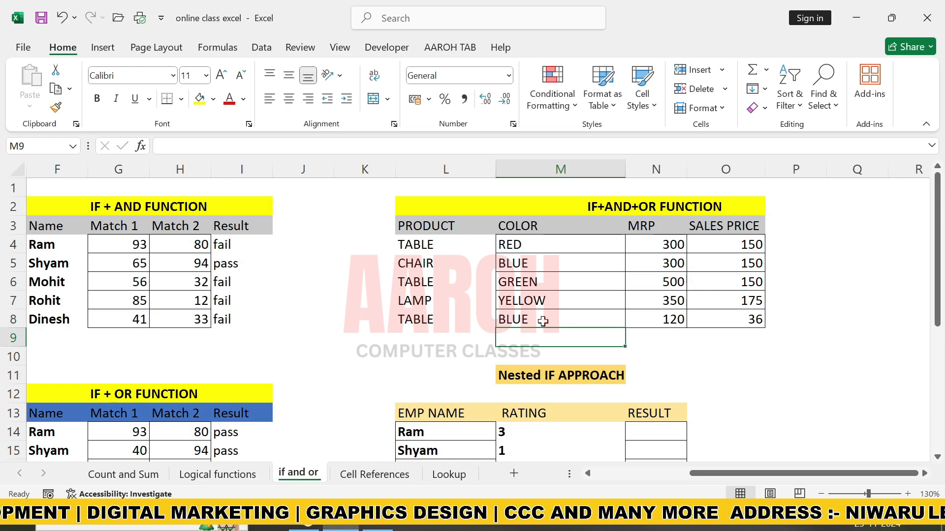
{"action": "left_click", "coordinate": [721, 322]}
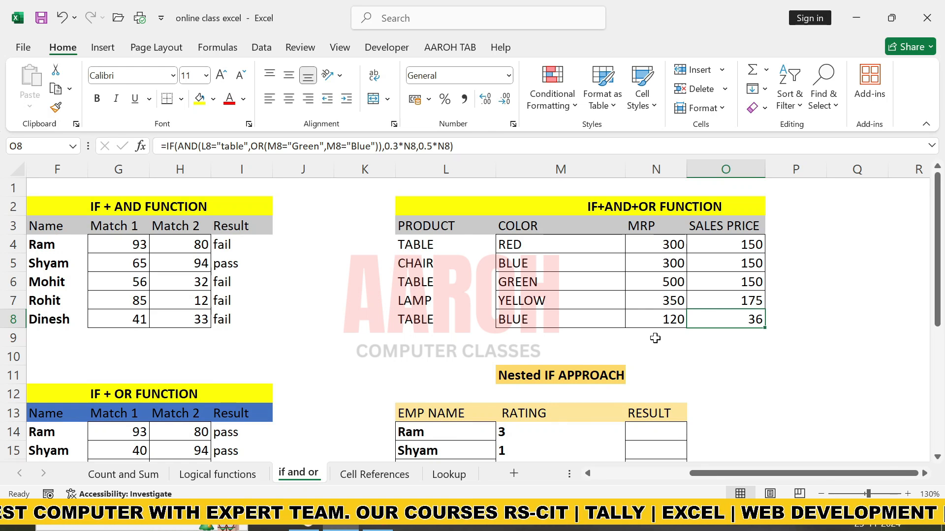
- Start an IF formula in N14 of the Nested IF table with condition M14=1 and true value "bad"
{"action": "scroll", "coordinate": [655, 338], "scroll_direction": "down", "scroll_amount": 3}
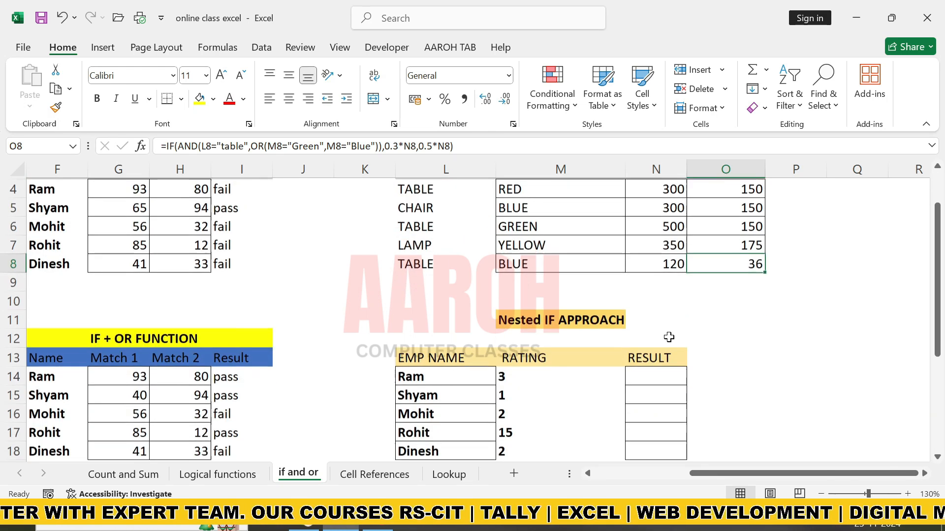
{"action": "scroll", "coordinate": [669, 337], "scroll_direction": "up", "scroll_amount": 2}
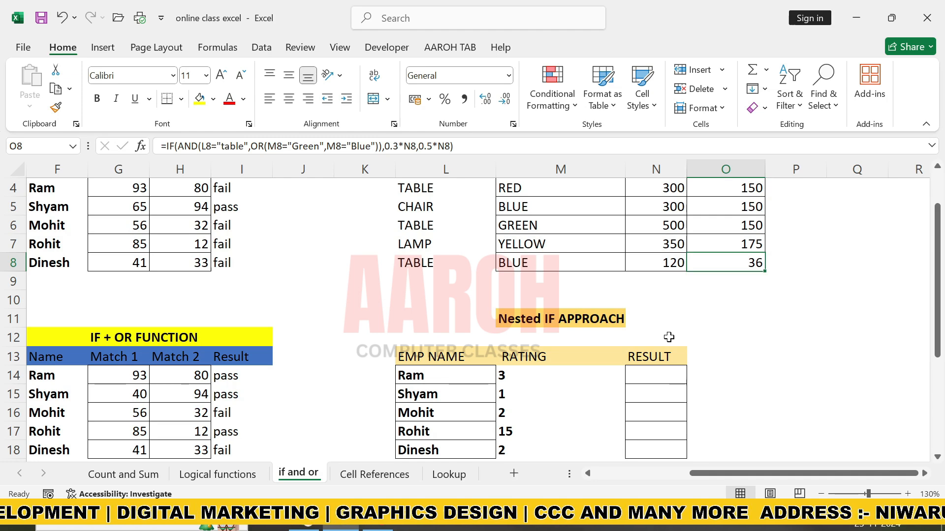
{"action": "left_click", "coordinate": [657, 369]}
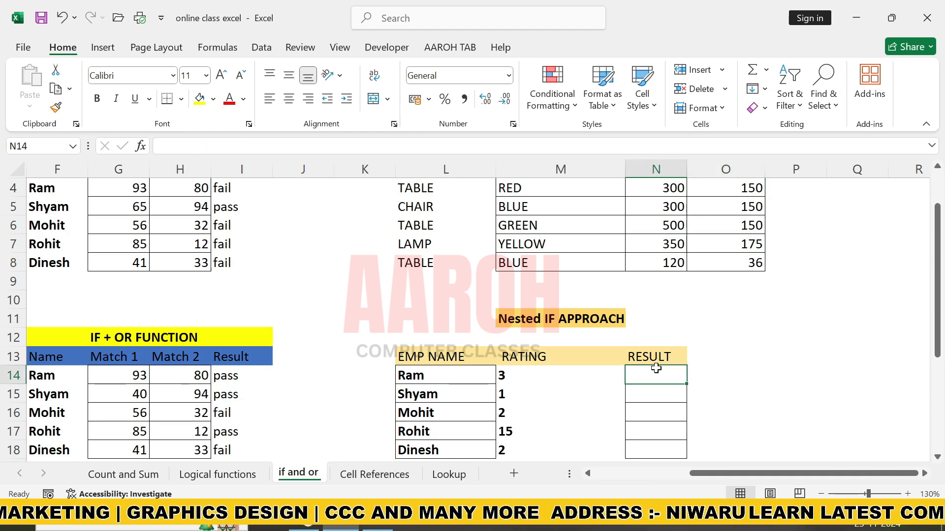
{"action": "type", "text": "=if"}
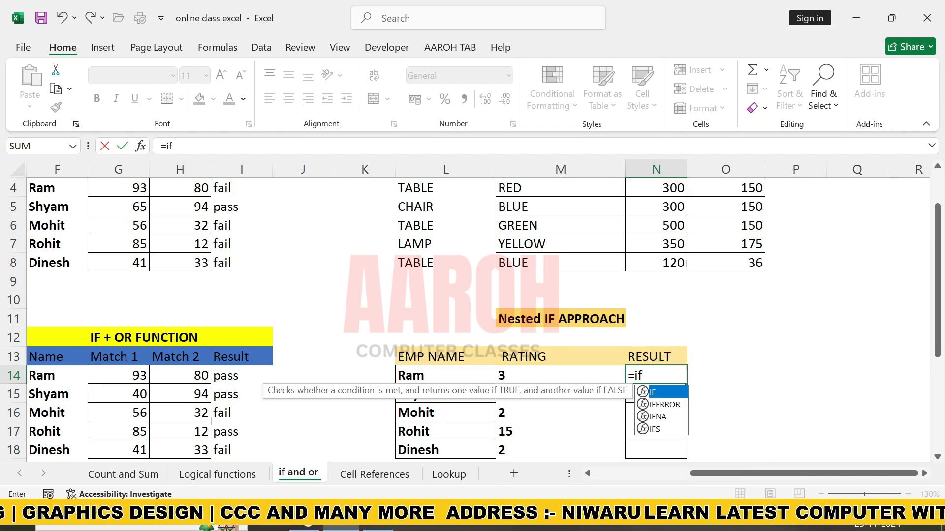
{"action": "type", "text": "("}
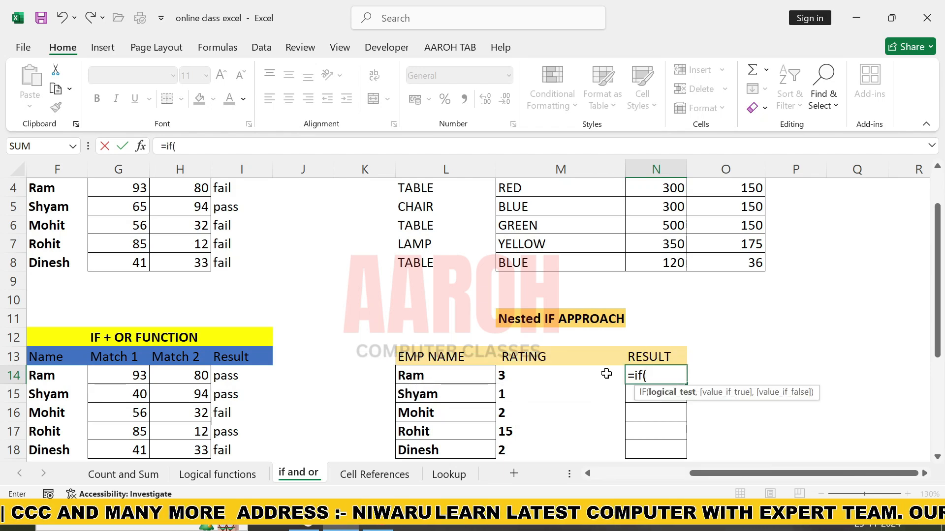
{"action": "left_click", "coordinate": [550, 375]}
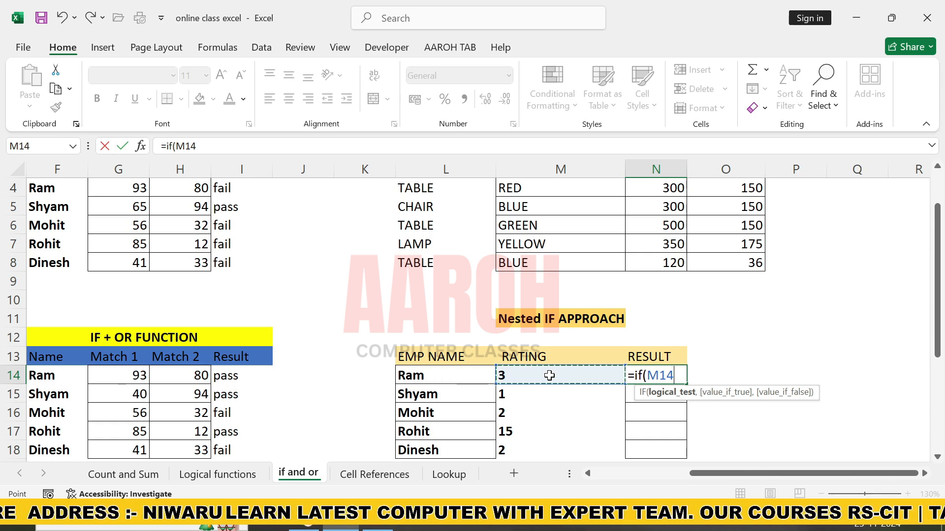
{"action": "type", "text": "=1"}
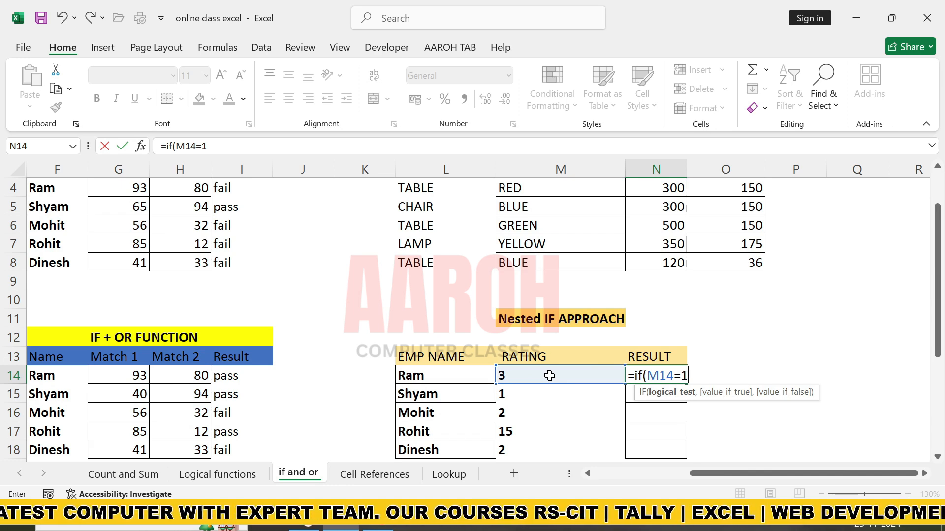
{"action": "type", "text": ",\""}
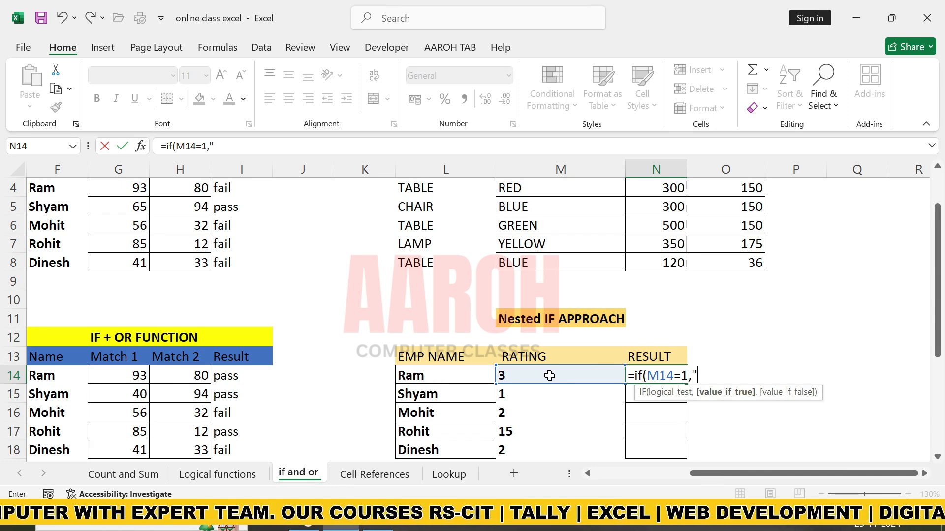
{"action": "type", "text": "bad\","}
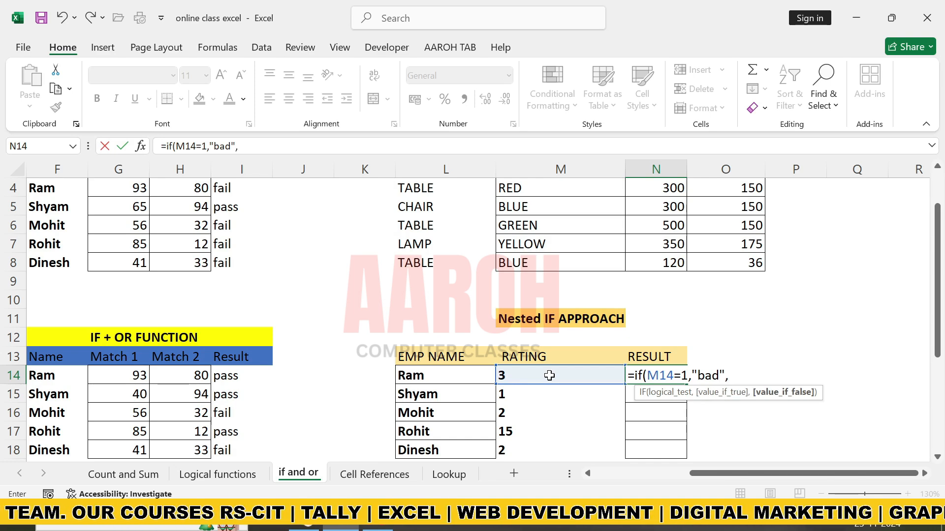
- Nest a second IF as the false value in N14, with condition M14=2 and true value "good"
{"action": "type", "text": "if"}
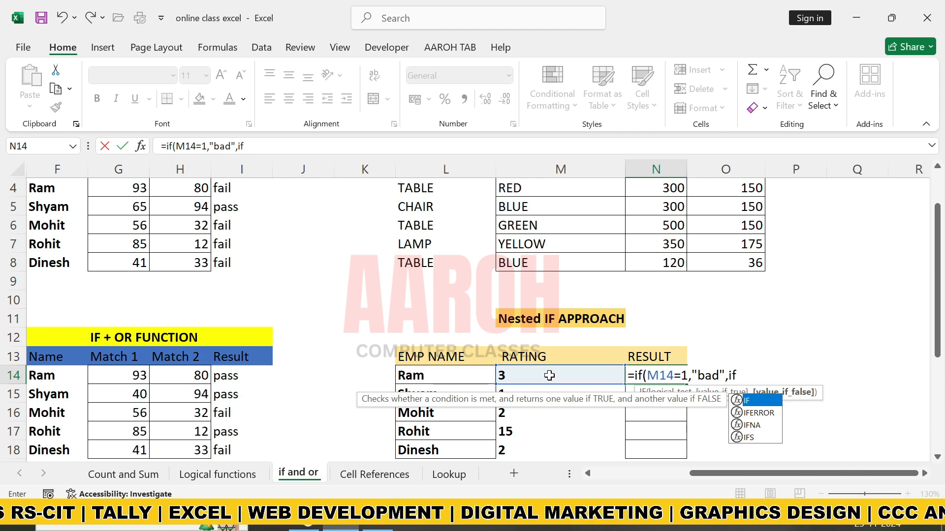
{"action": "type", "text": "("}
{"action": "left_click", "coordinate": [548, 376]}
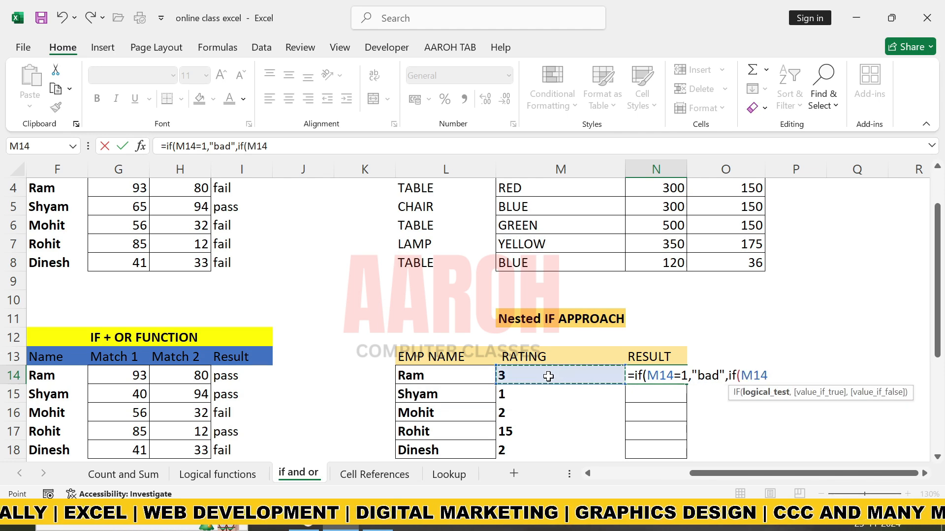
{"action": "type", "text": "="}
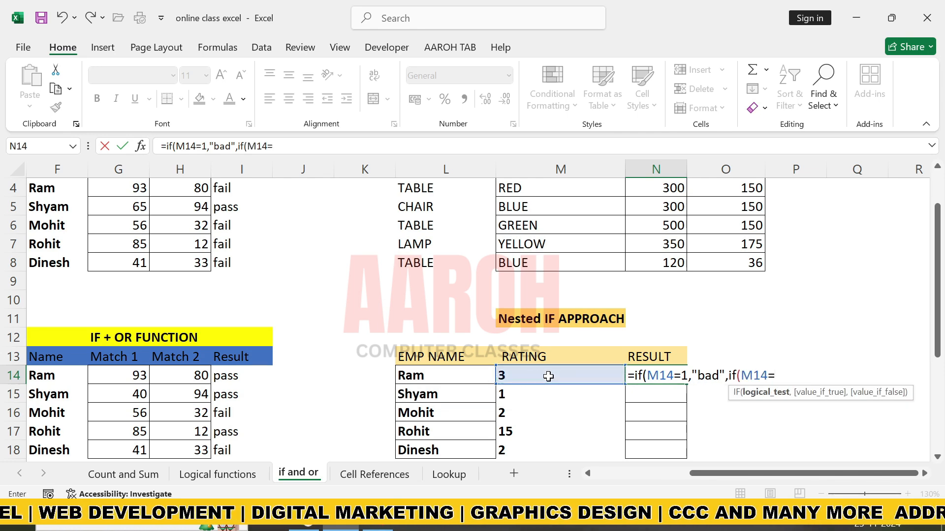
{"action": "type", "text": "2,"}
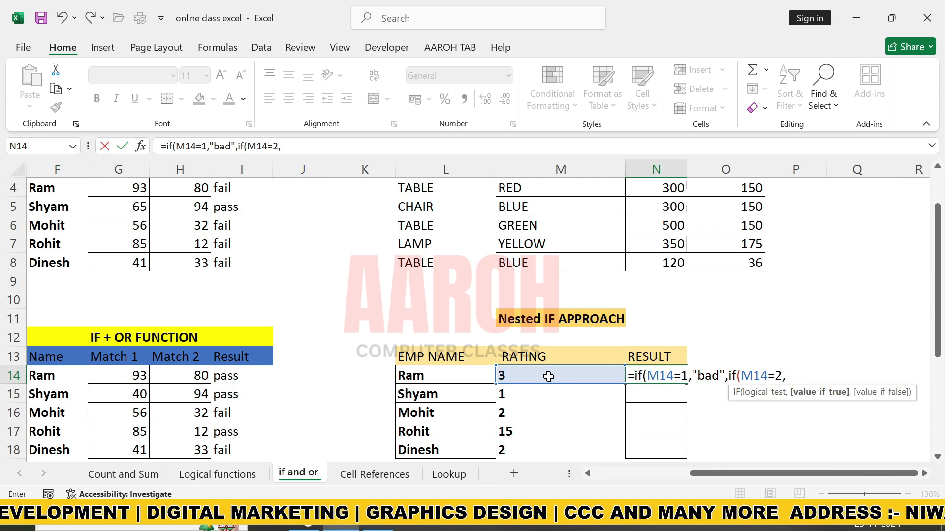
{"action": "type", "text": "\"gii"}
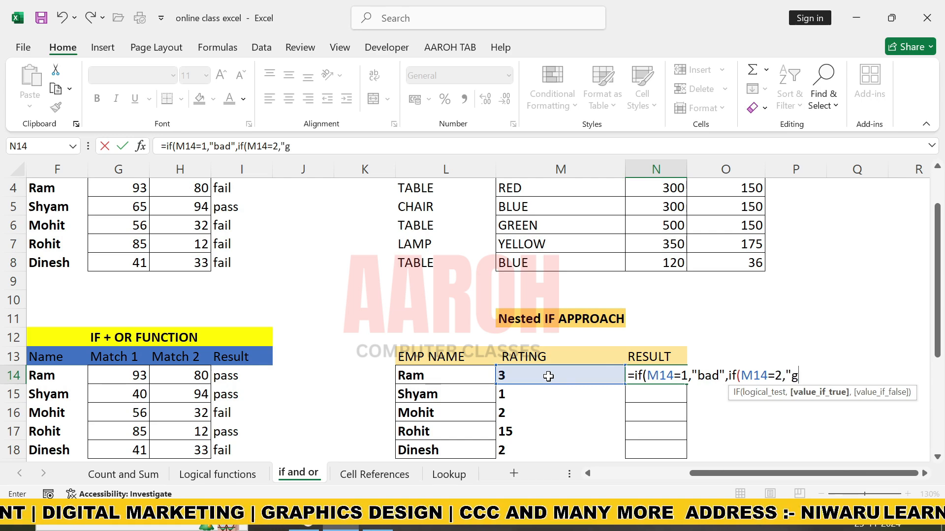
{"action": "key", "text": "BackSpace"}
{"action": "key", "text": "BackSpace"}
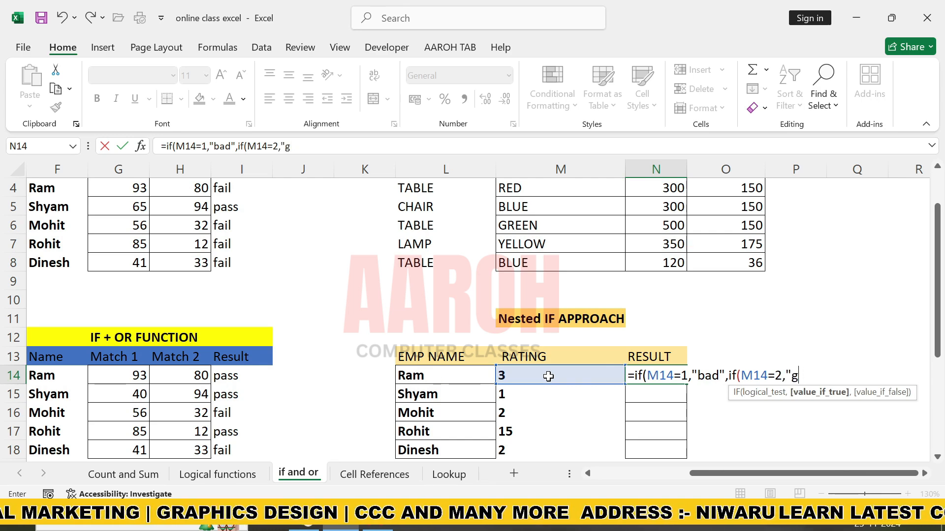
{"action": "type", "text": "ood\""}
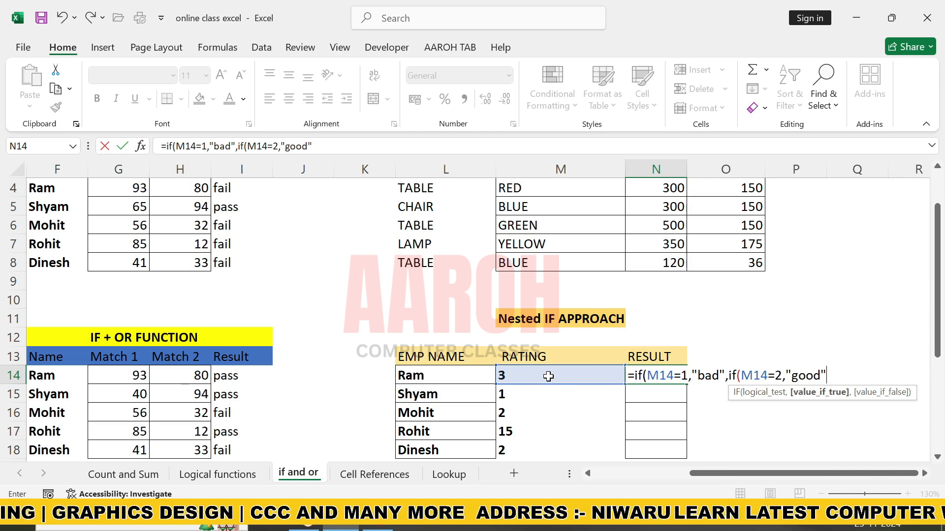
{"action": "type", "text": ","}
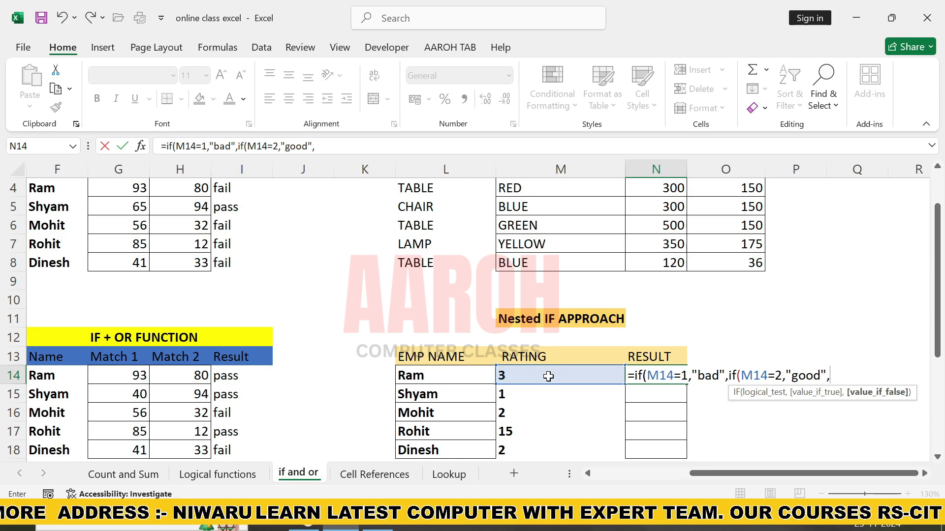
- Nest a third IF as the false value in N14, with condition M14=3 and true value "excellent"
{"action": "type", "text": ","}
{"action": "key", "text": "BackSpace"}
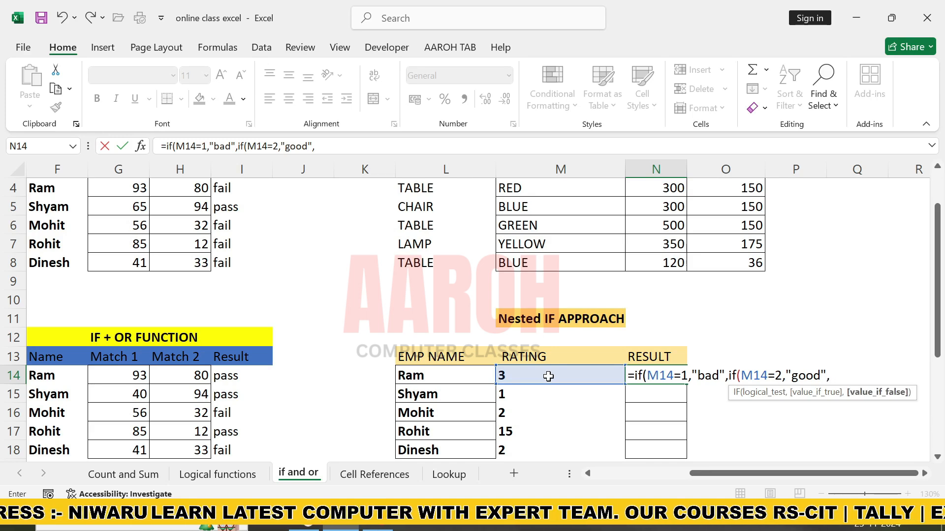
{"action": "type", "text": "if"}
{"action": "key", "text": "Tab"}
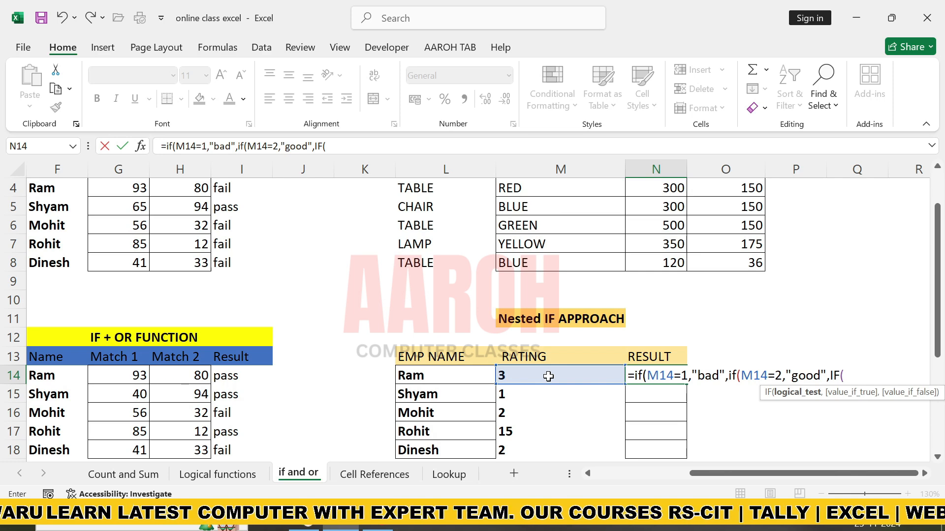
{"action": "left_click", "coordinate": [548, 377]}
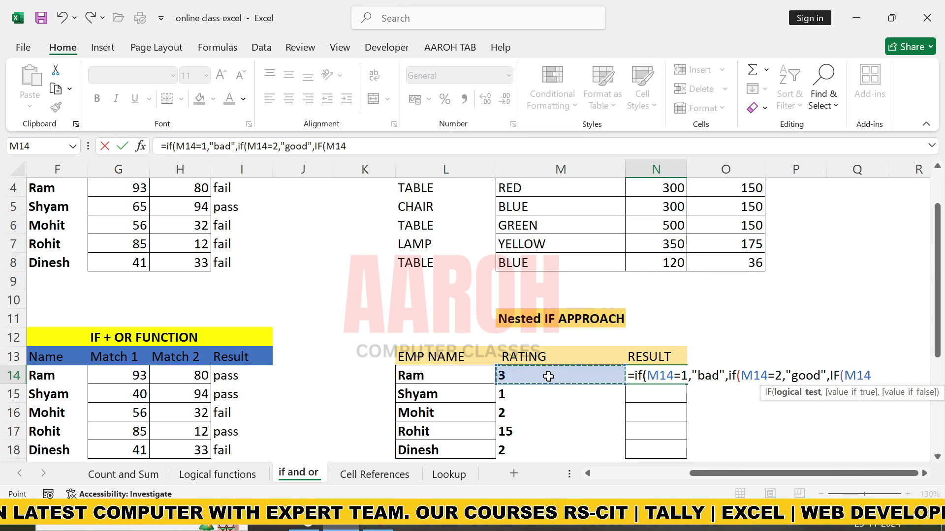
{"action": "type", "text": "=3"}
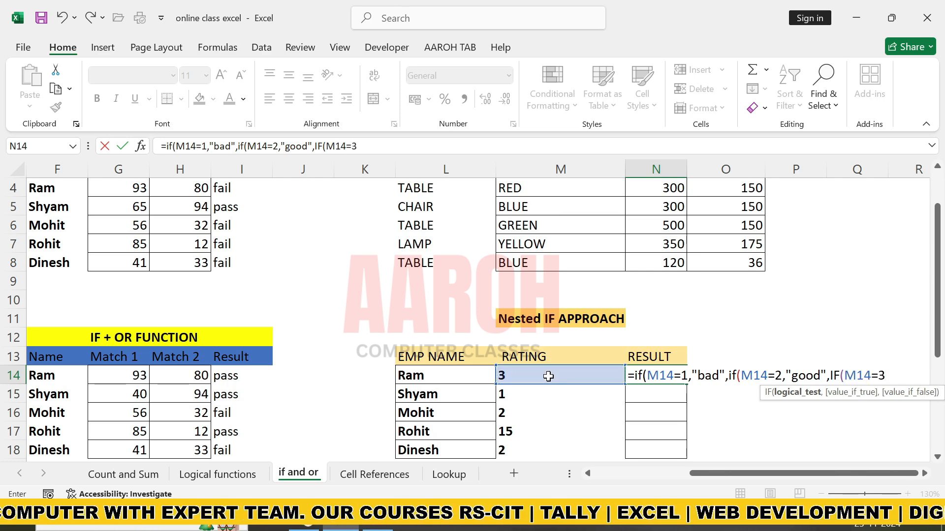
{"action": "type", "text": ",\"ex"}
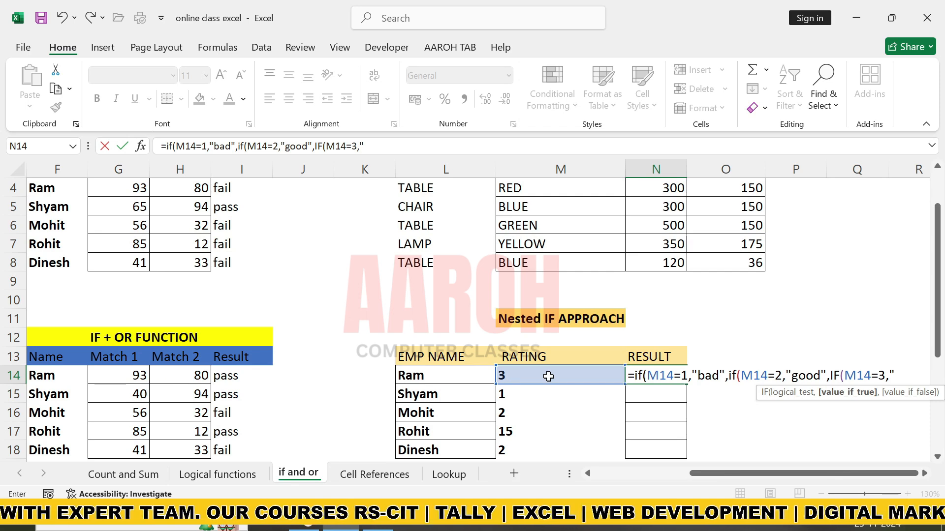
{"action": "type", "text": "cell"}
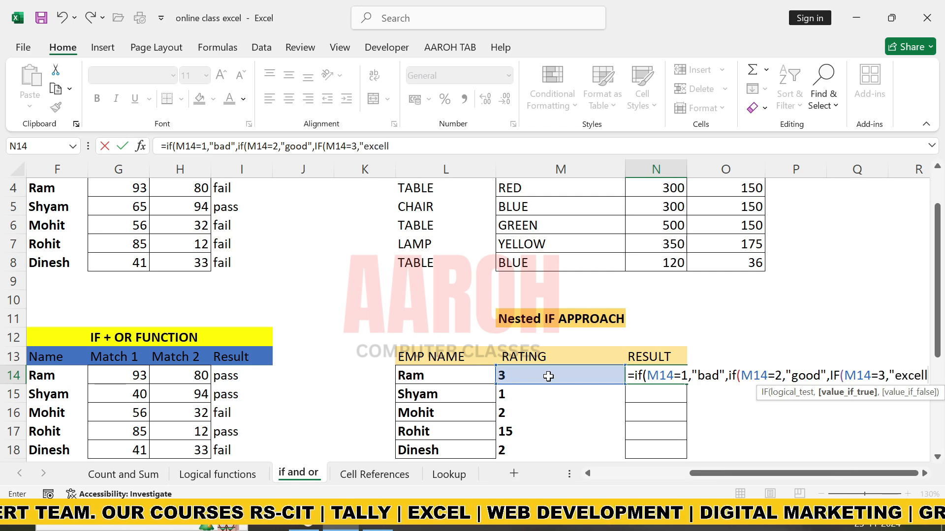
{"action": "type", "text": "ent\""}
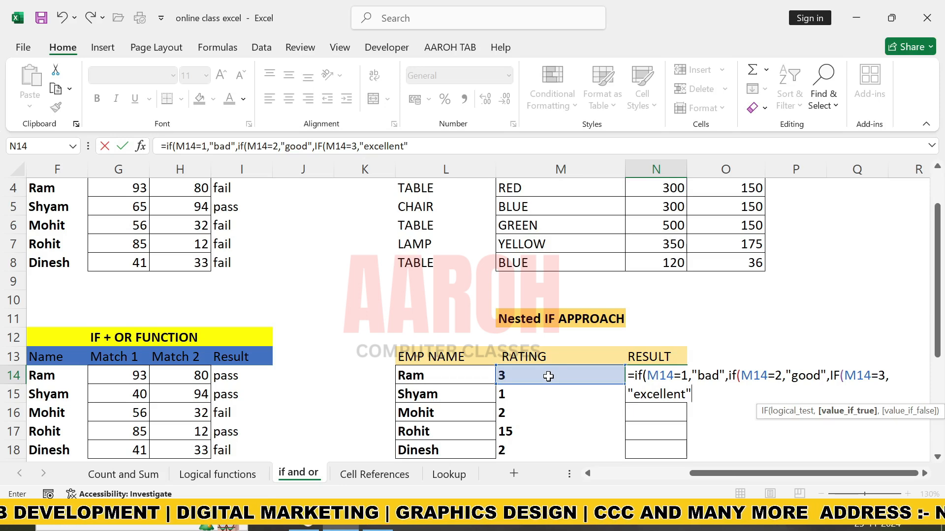
{"action": "type", "text": "\""}
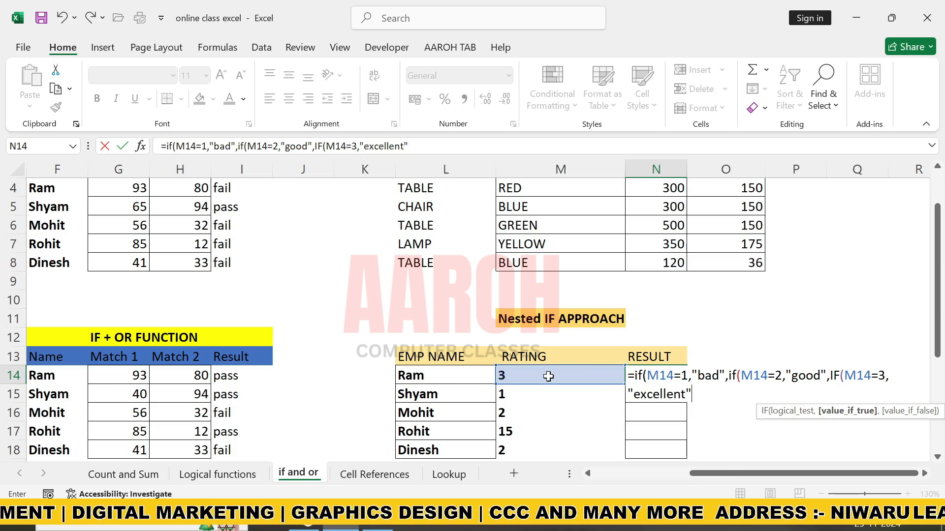
- Give the innermost IF in N14 the false value "not valid", close all three brackets and enter the formula
{"action": "type", "text": ",\""}
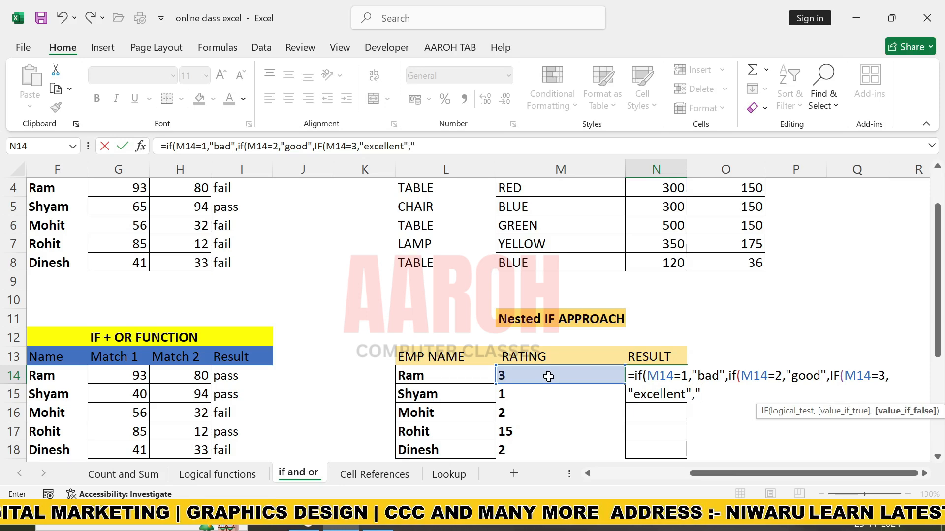
{"action": "type", "text": "not vali"}
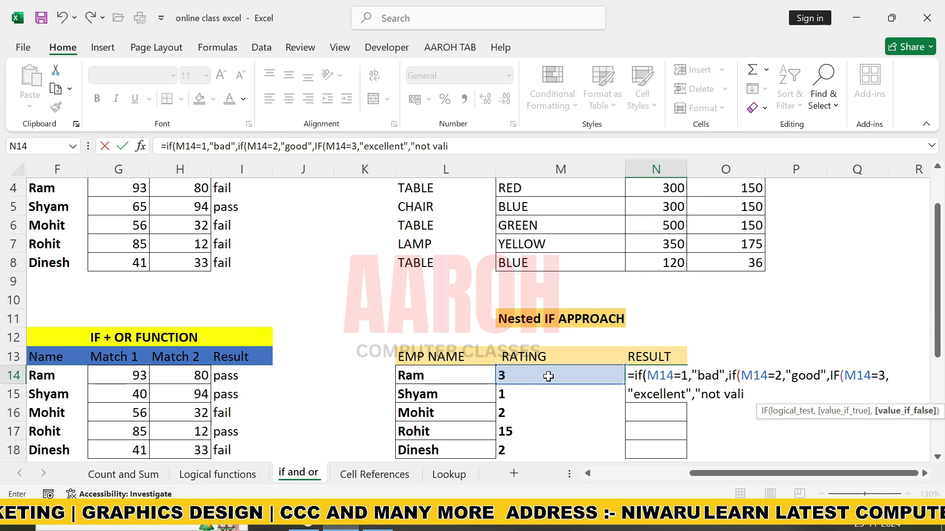
{"action": "type", "text": "d\""}
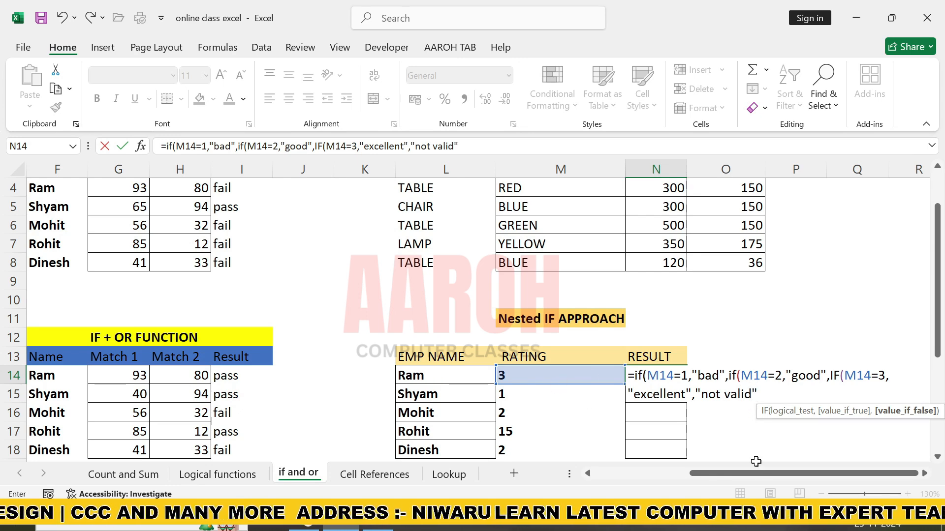
{"action": "type", "text": ")"}
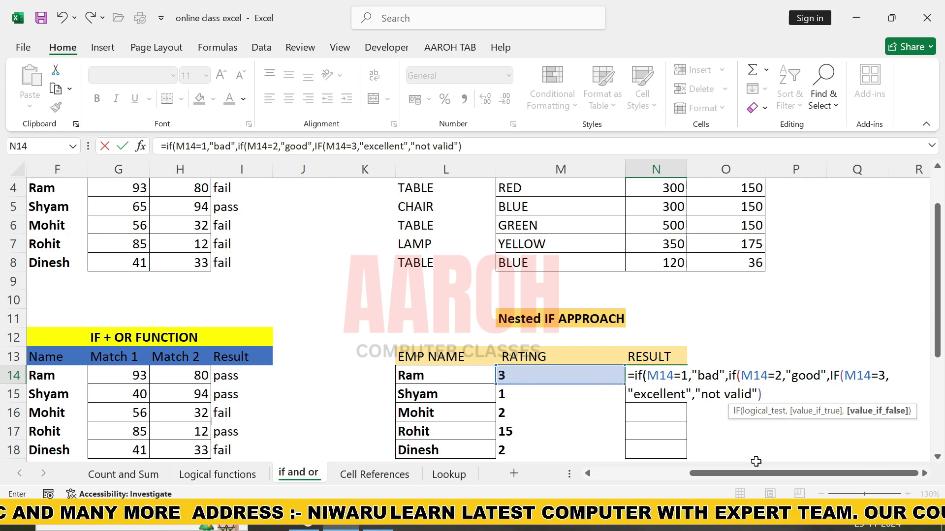
{"action": "type", "text": "))"}
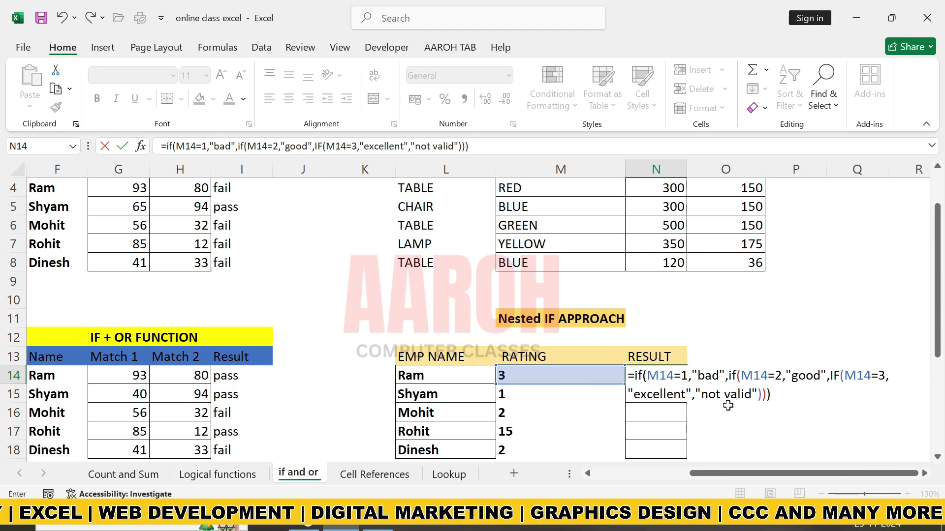
{"action": "key", "text": "Return"}
- Fill the nested IF formula from N14 down to N18 and check the formula in N14
{"action": "left_click", "coordinate": [680, 375]}
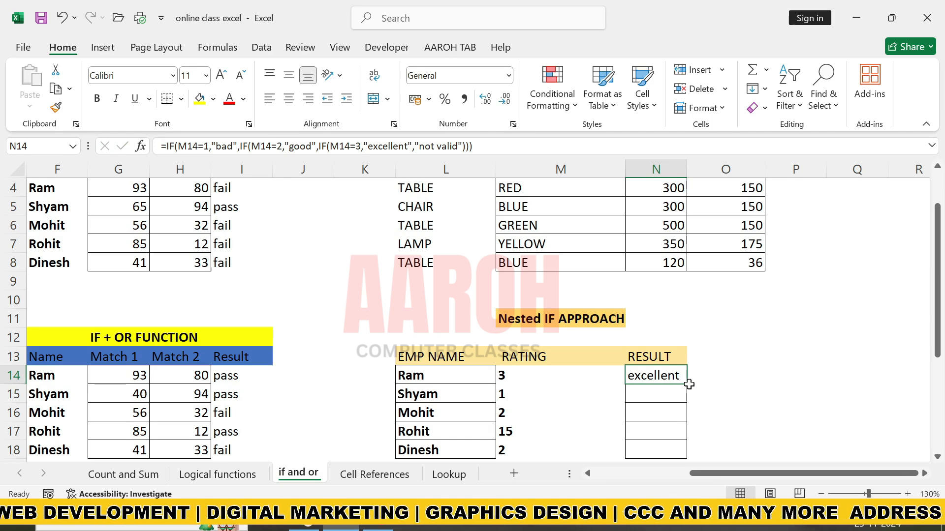
{"action": "double_click", "coordinate": [688, 385]}
{"action": "scroll", "coordinate": [755, 392], "scroll_direction": "down", "scroll_amount": 1}
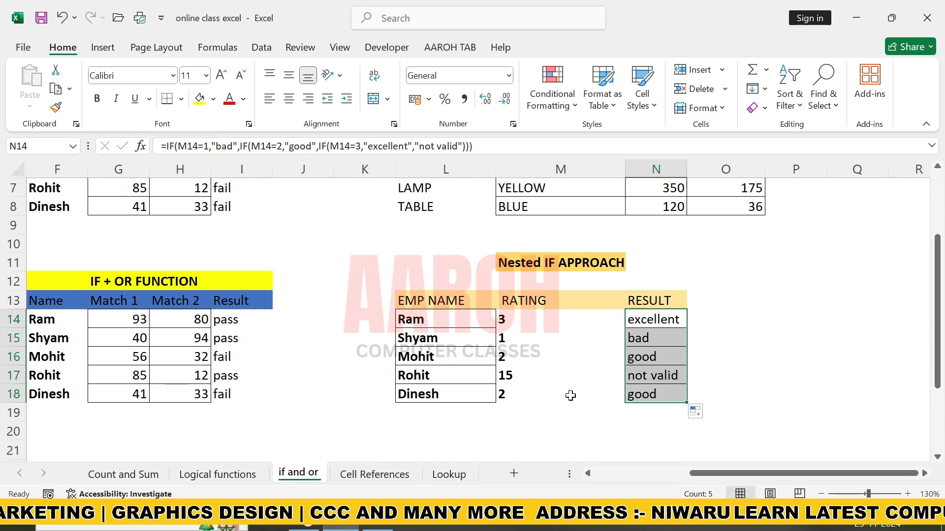
{"action": "scroll", "coordinate": [571, 395], "scroll_direction": "up", "scroll_amount": 1}
{"action": "left_click", "coordinate": [663, 374]}
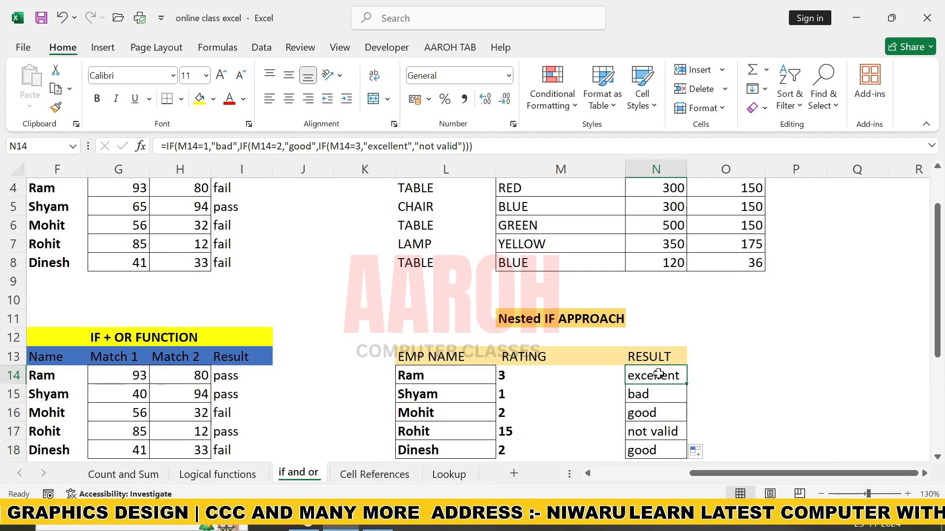
{"action": "double_click", "coordinate": [661, 375]}
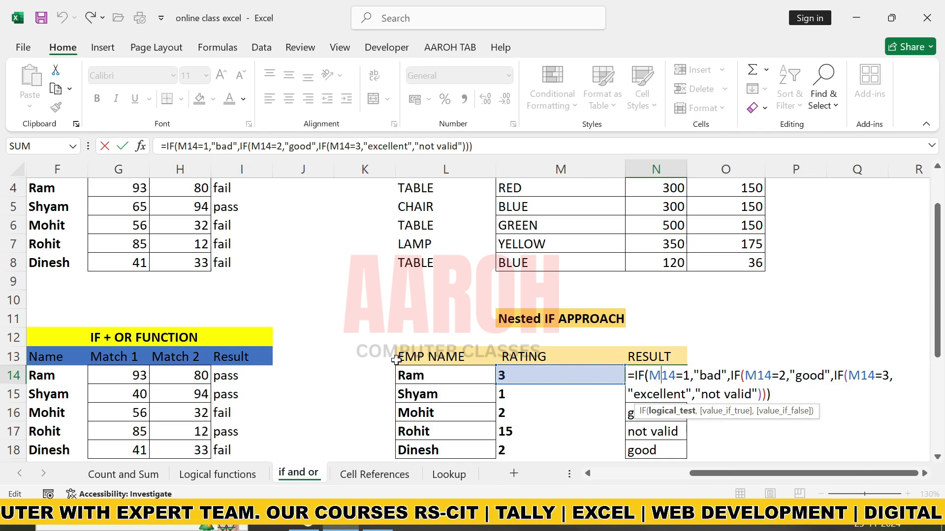
{"action": "left_click", "coordinate": [338, 364]}
{"action": "scroll", "coordinate": [315, 367], "scroll_direction": "up", "scroll_amount": 1}
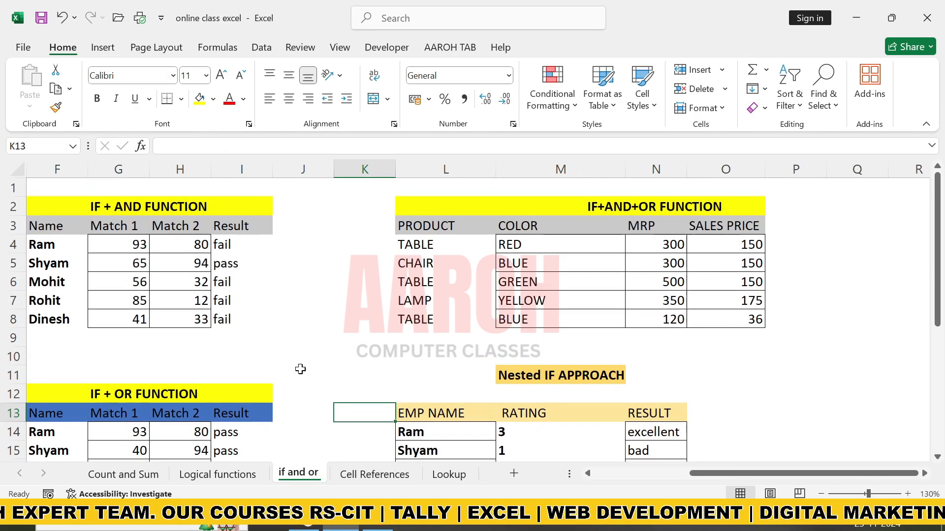
{"action": "left_click_drag", "start_coordinate": [729, 477], "coordinate": [640, 476]}
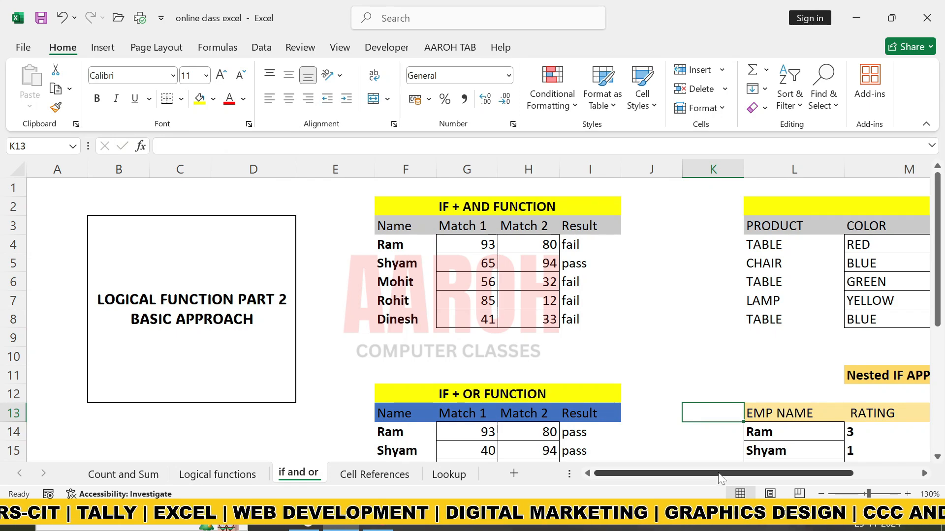
{"action": "left_click_drag", "start_coordinate": [768, 473], "coordinate": [831, 474]}
{"action": "scroll", "coordinate": [835, 356], "scroll_direction": "down", "scroll_amount": 2}
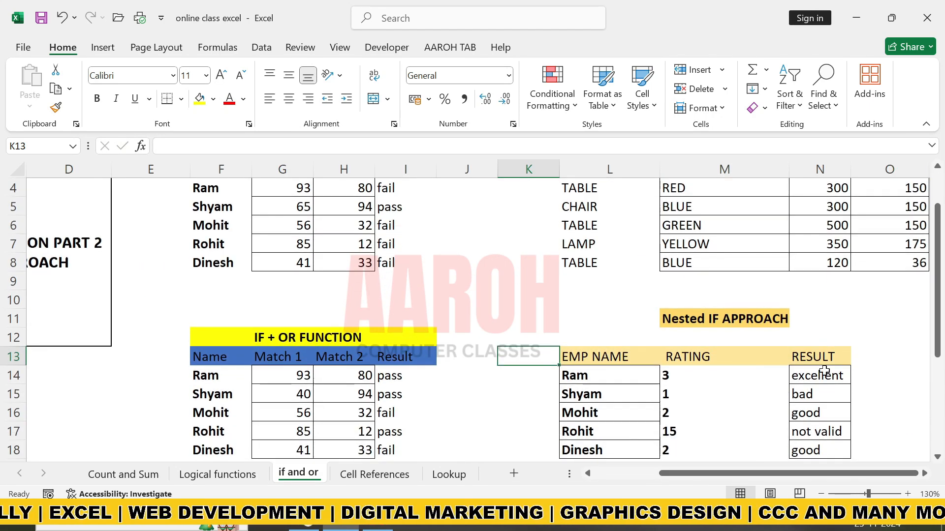
{"action": "scroll", "coordinate": [740, 380], "scroll_direction": "up", "scroll_amount": 2}
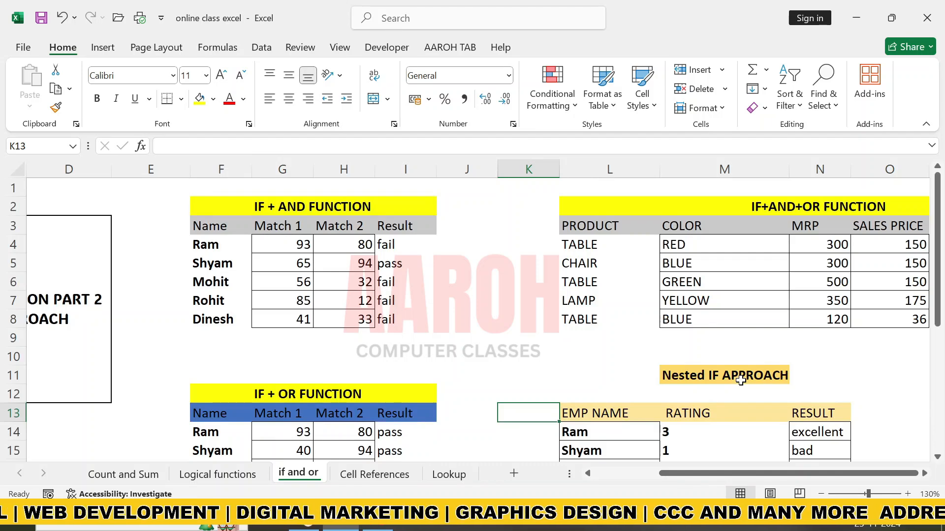